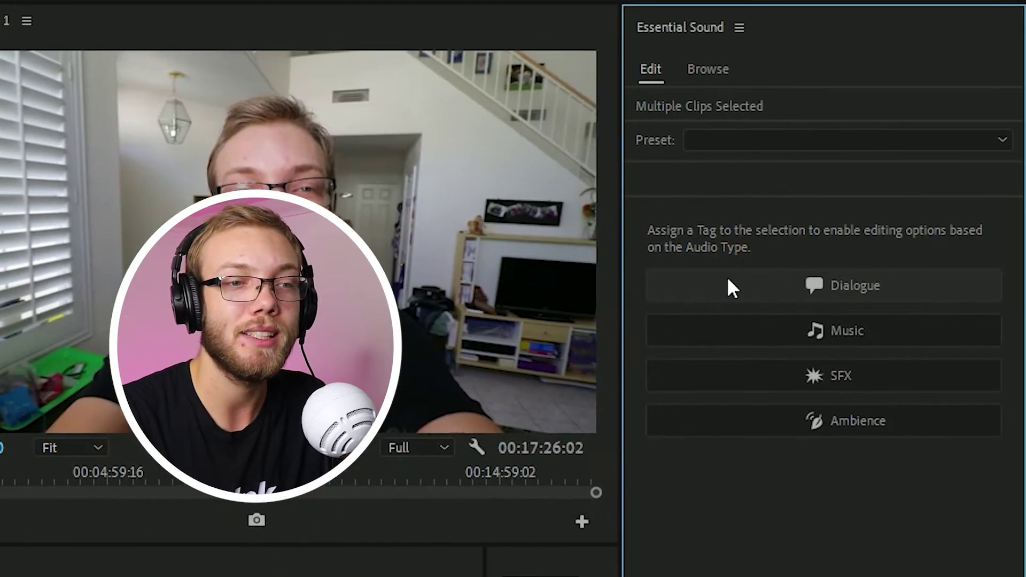
Tag the interview clips as Dialogue, select them all, and open their Loudness settings
click(728, 283)
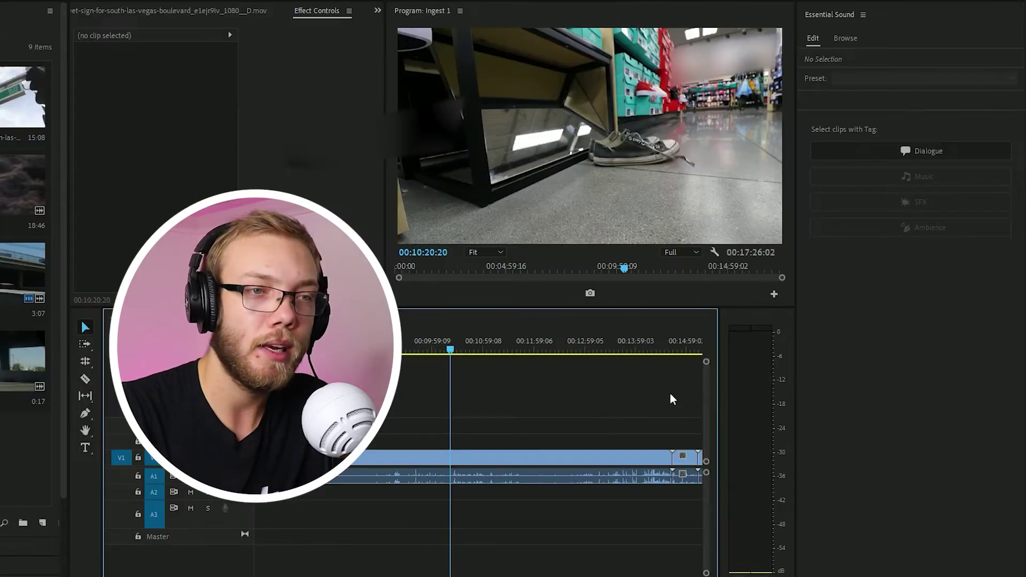
click(941, 158)
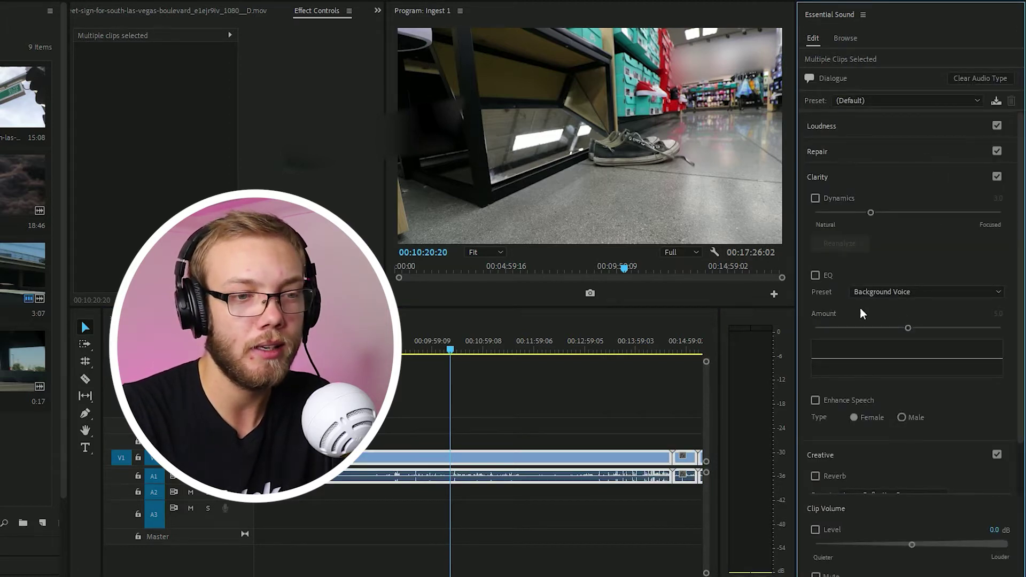
click(858, 127)
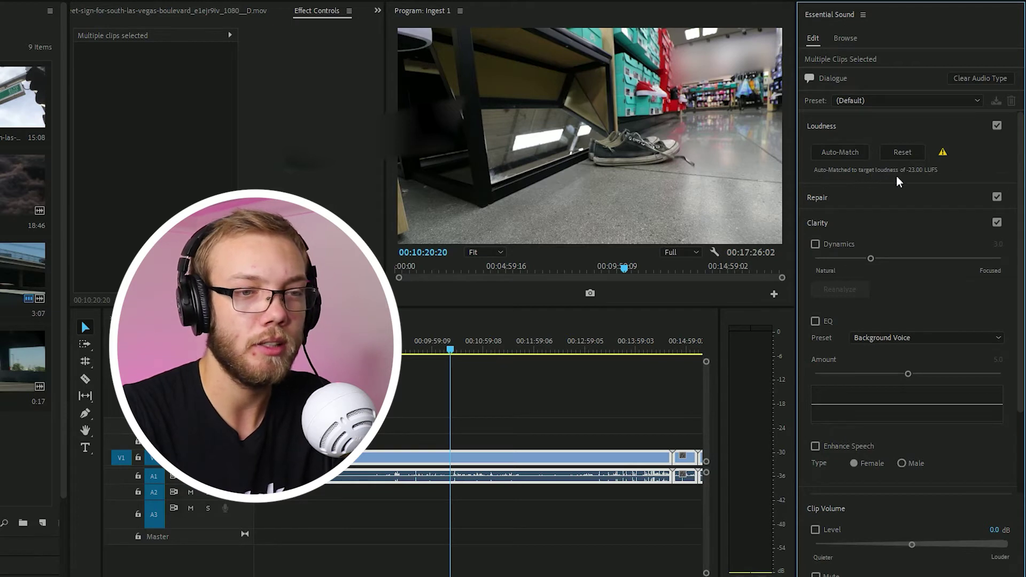
Enable Clip Volume Level and raise the dialogue clip volume to 1.5 dB
click(875, 198)
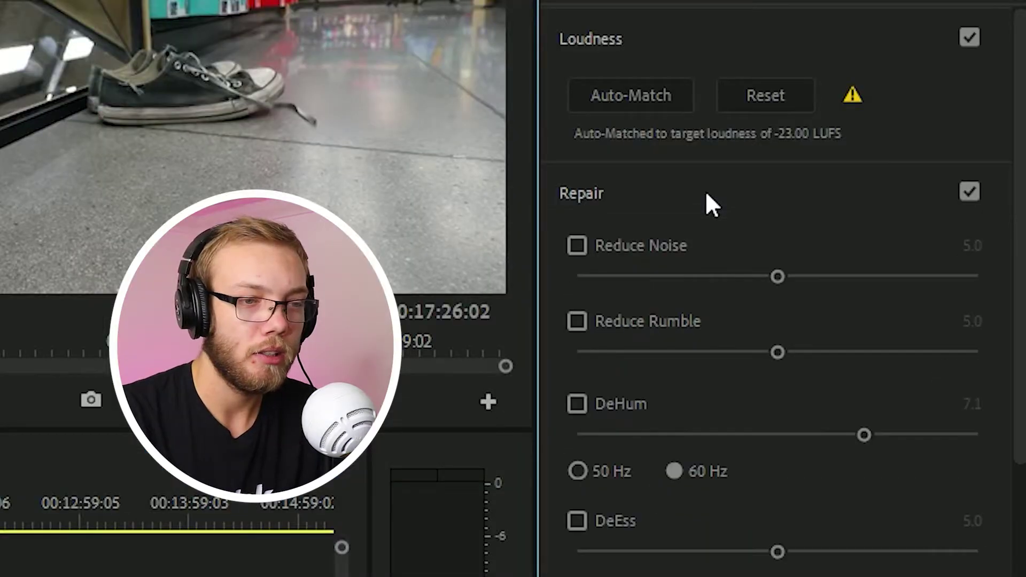
click(875, 198)
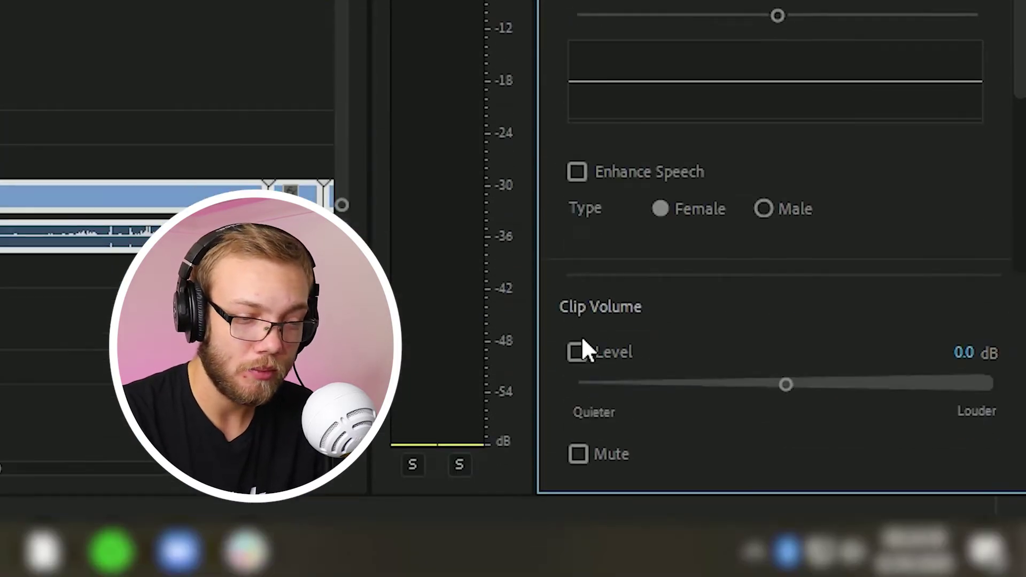
click(582, 354)
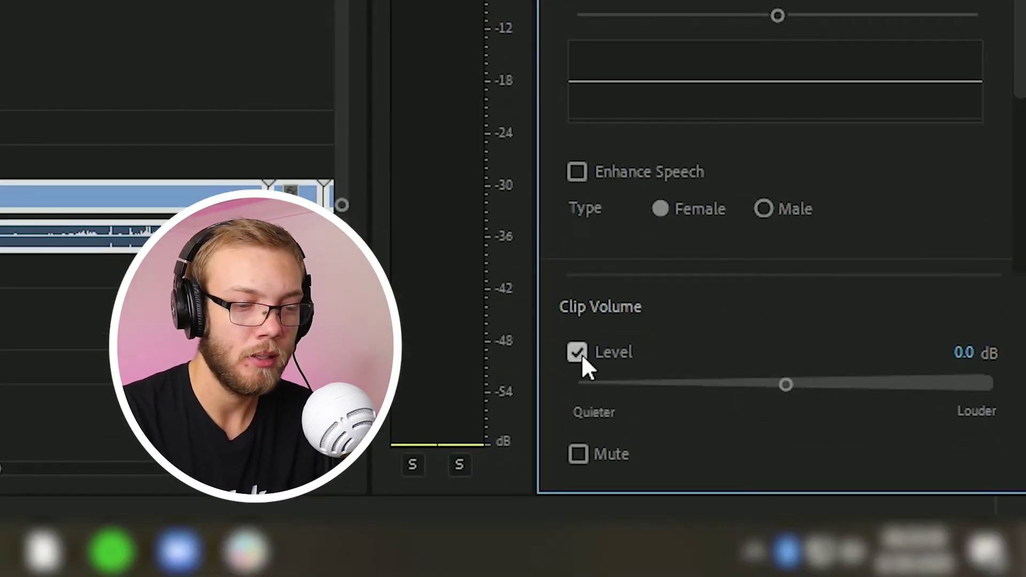
drag(823, 395, 913, 388)
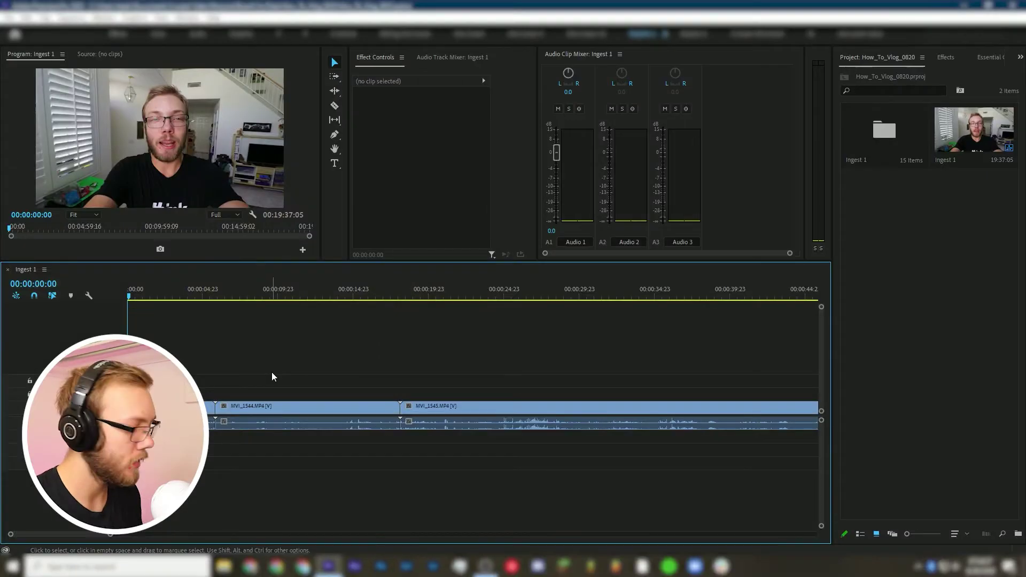
scroll(249, 355, left, 3)
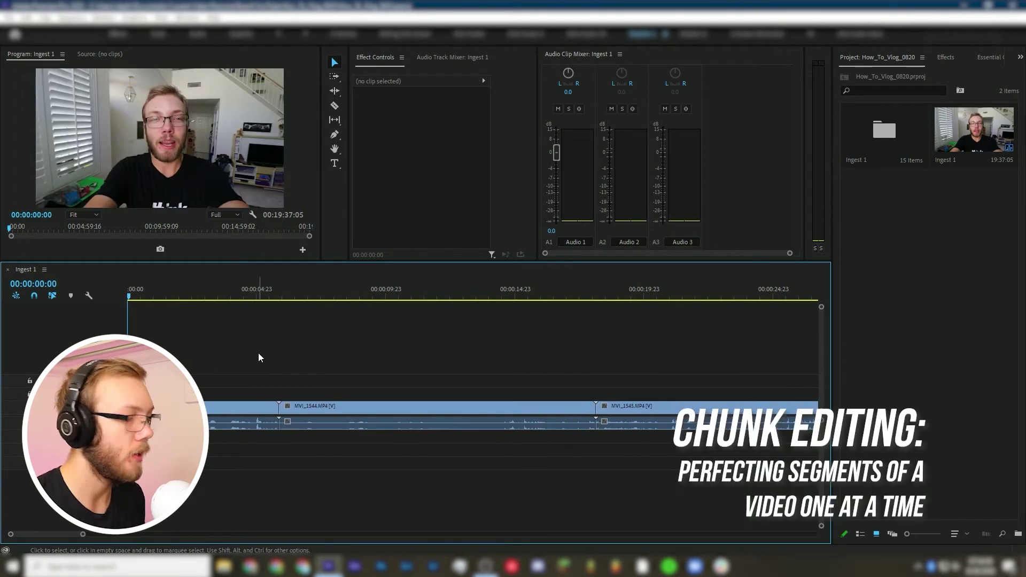
key(=)
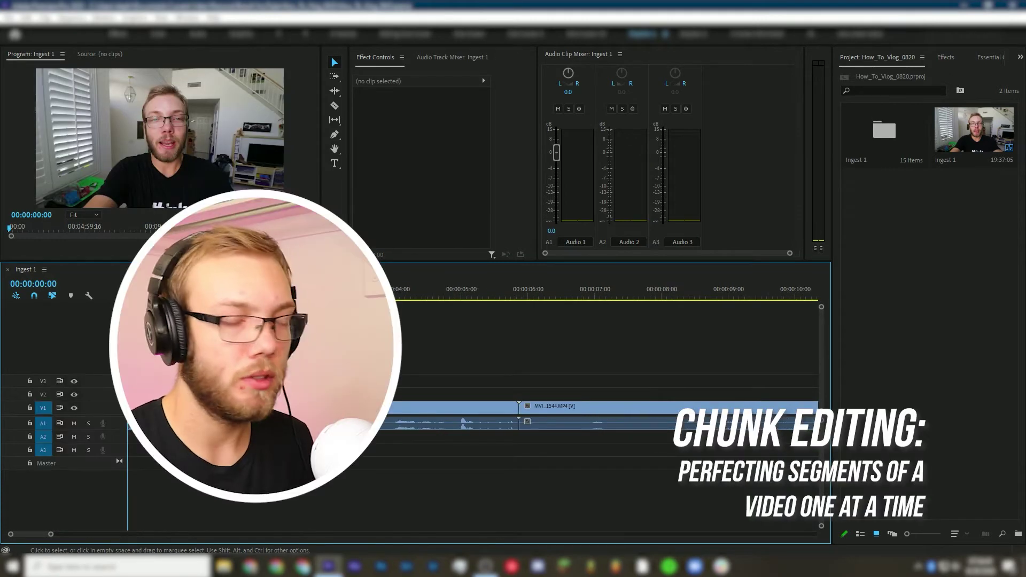
key(-)
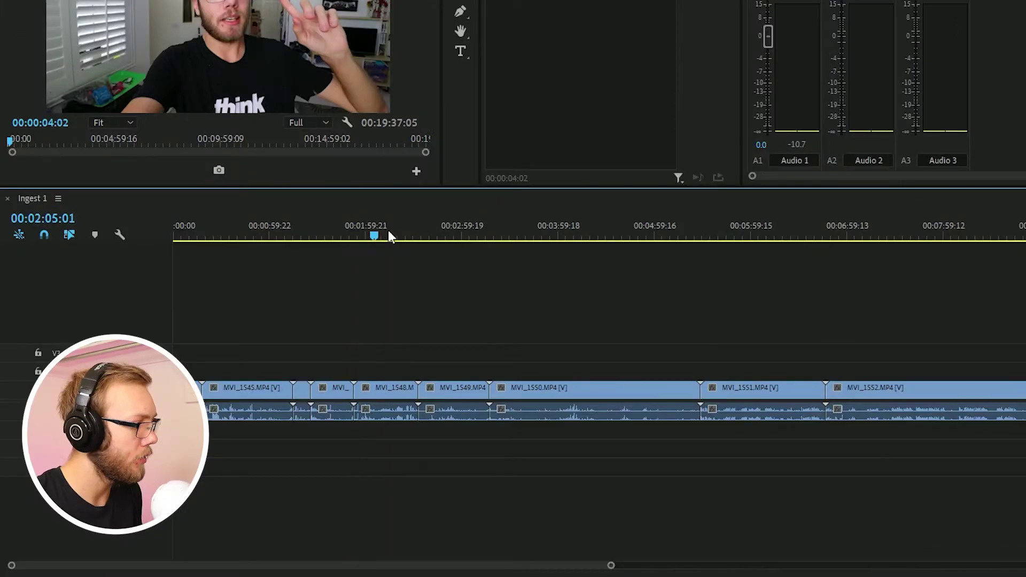
Scrub and play the footage from 00:00:05:04 to locate the MVI_1543/MVI_1544 cut
drag(417, 234, 451, 233)
mouse_move(371, 233)
mouse_down()
mouse_move(335, 233)
mouse_move(358, 234)
mouse_up()
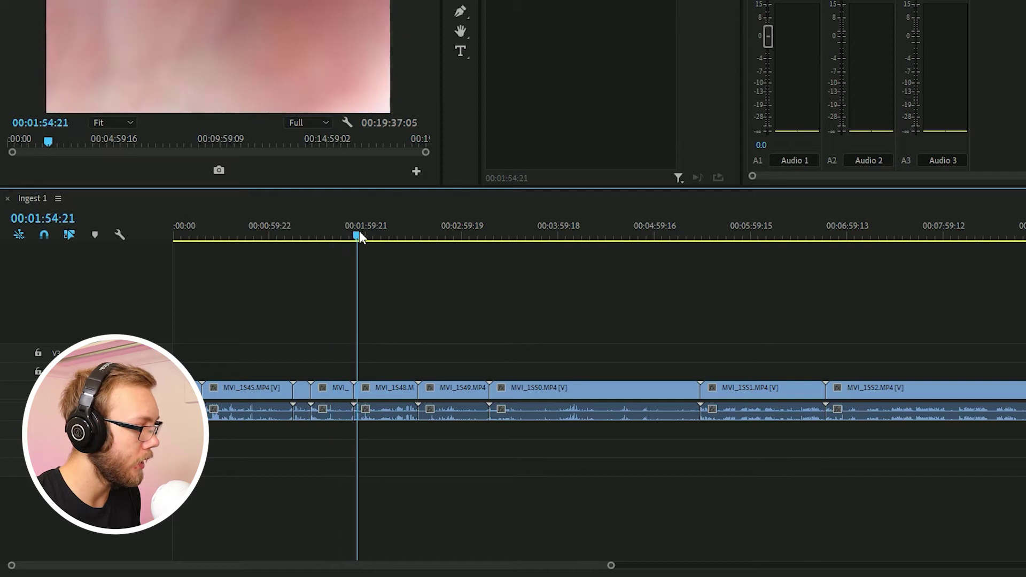
scroll(315, 328, up, 1)
scroll(315, 327, up, 3)
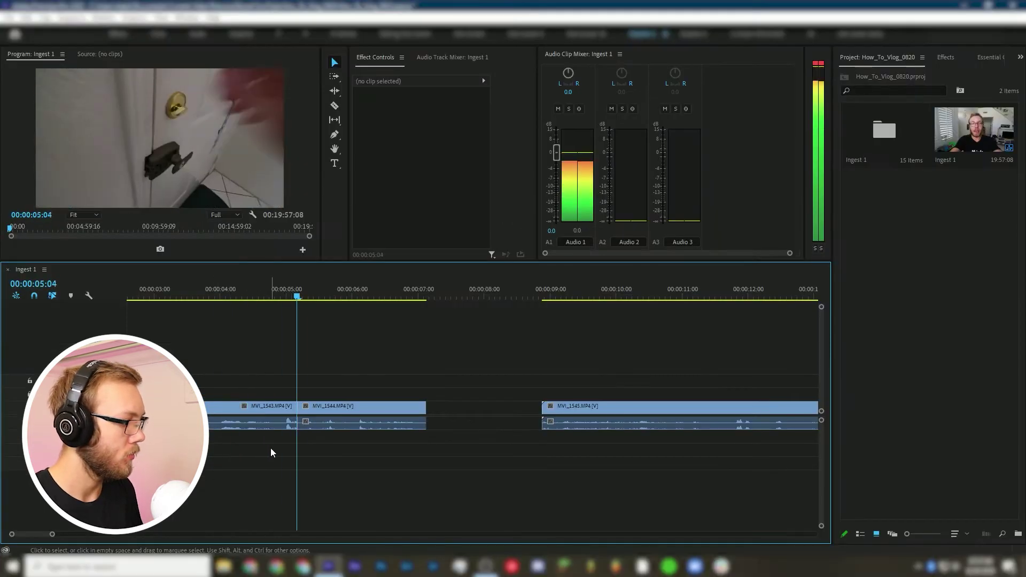
key(space)
scroll(307, 418, up, 3)
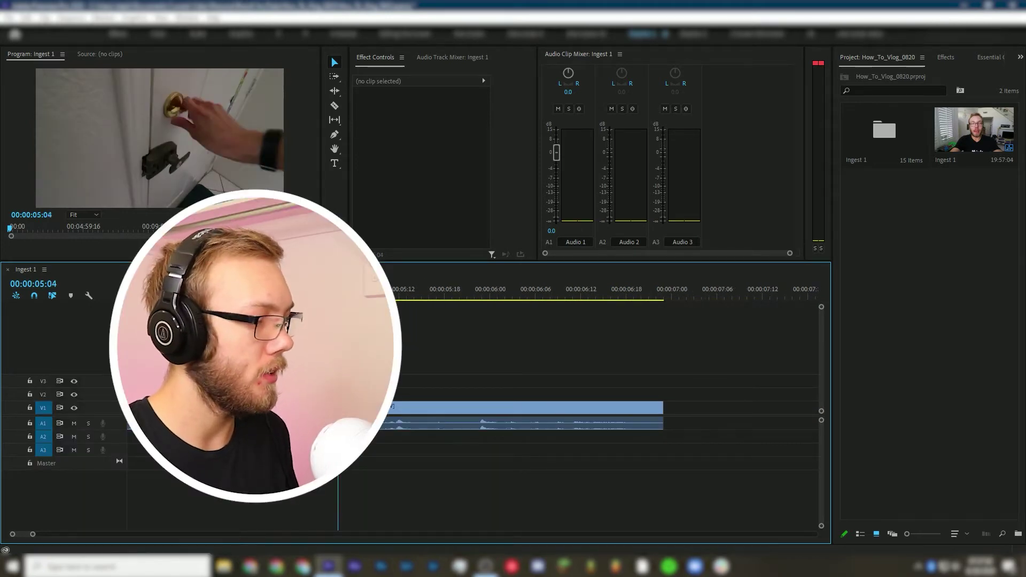
Ripple-trim two frames at the MVI_1543/MVI_1544 cut and play back the tightened edit
key(=)
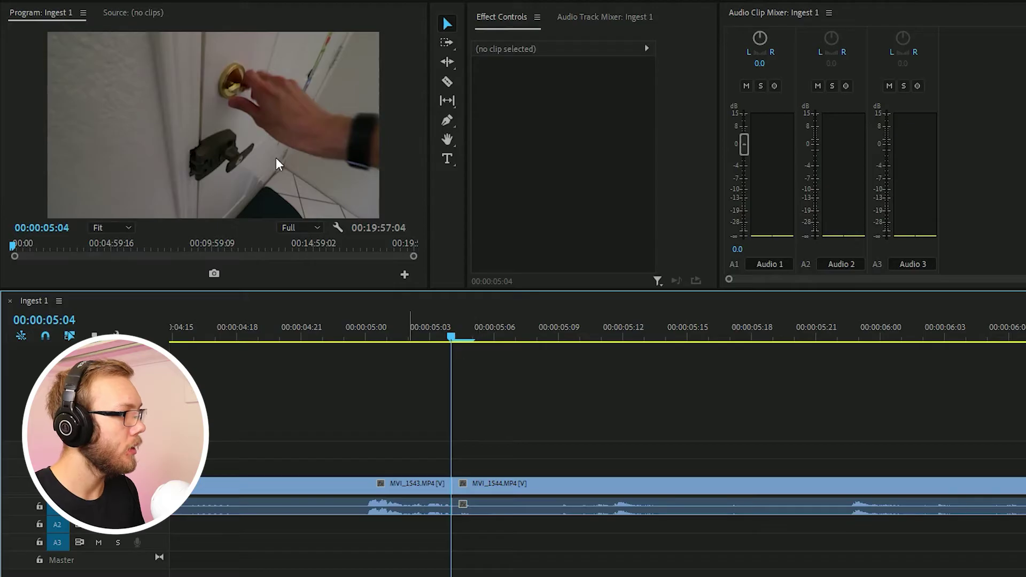
key(w)
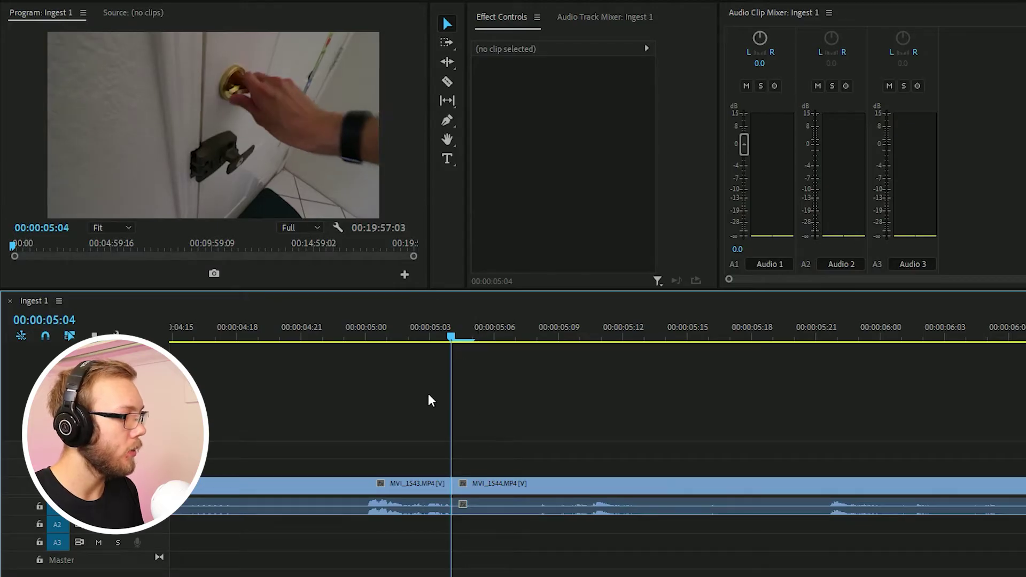
key(w)
key(minus)
key(minus)
key(minus)
key(shift+k)
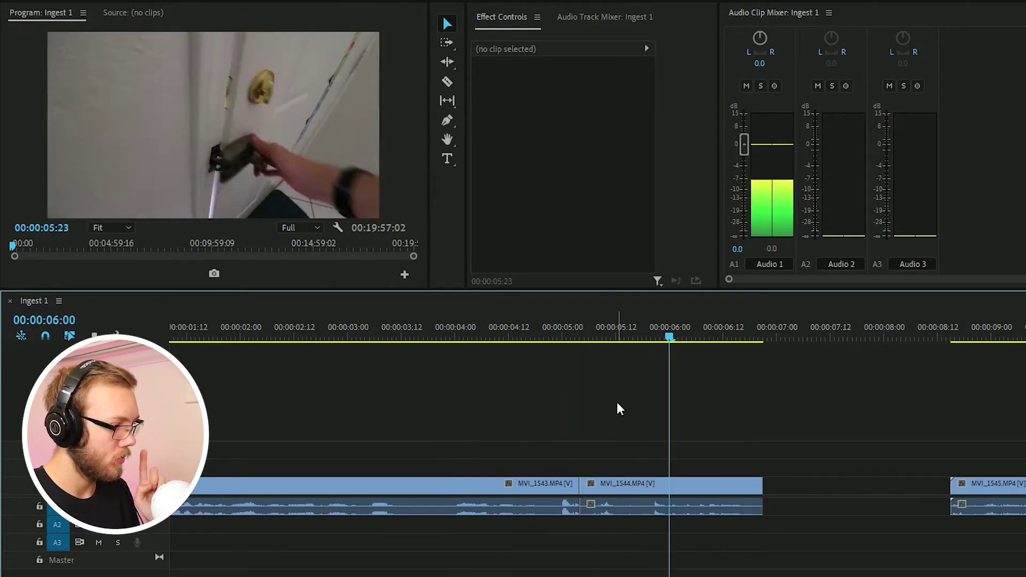
click(857, 489)
Ripple-delete the gap after MVI_1544 and delete the unwanted footage before MVI_1547
key(Delete)
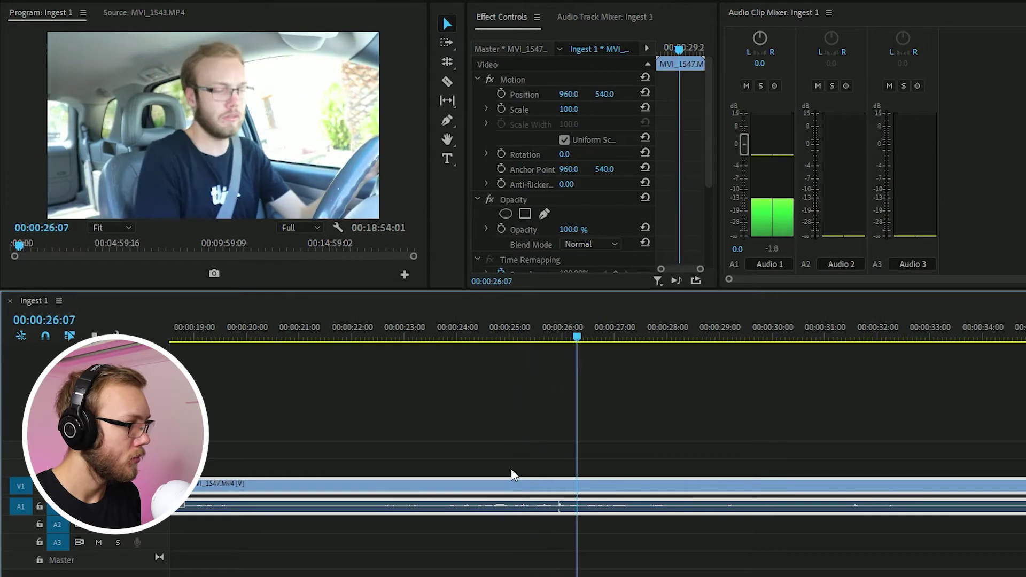
key(space)
key(minus)
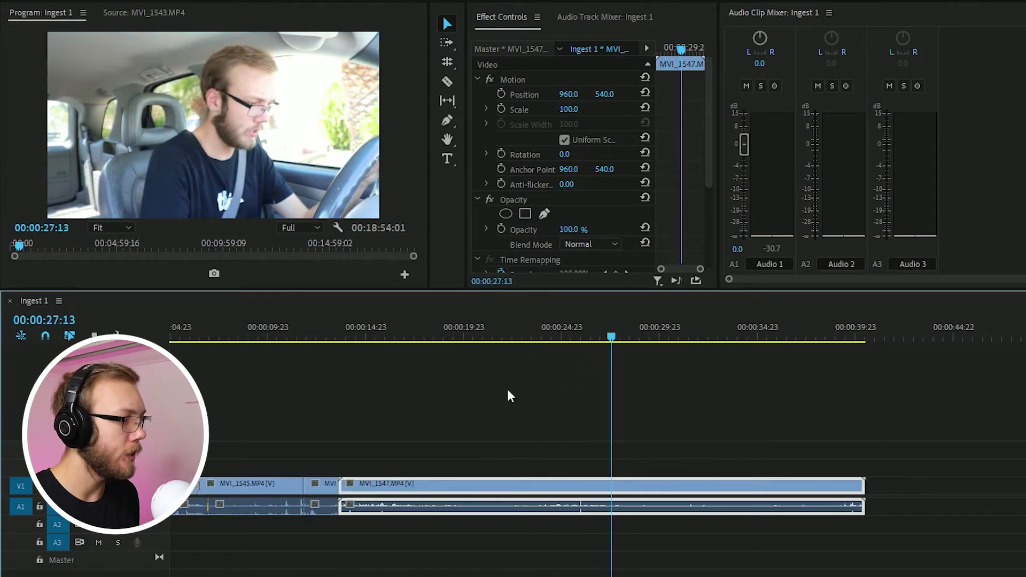
drag(443, 339, 531, 337)
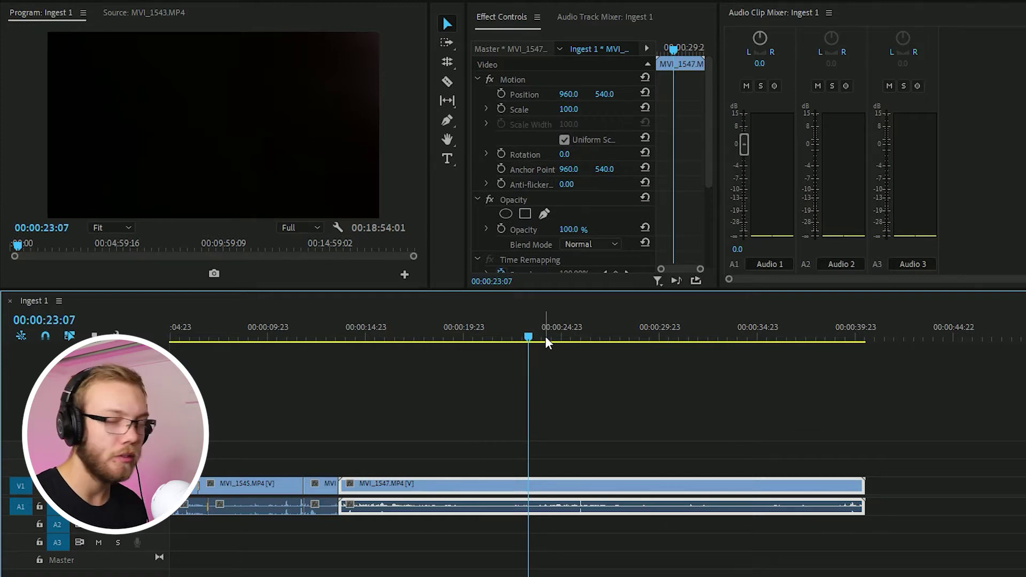
click(637, 357)
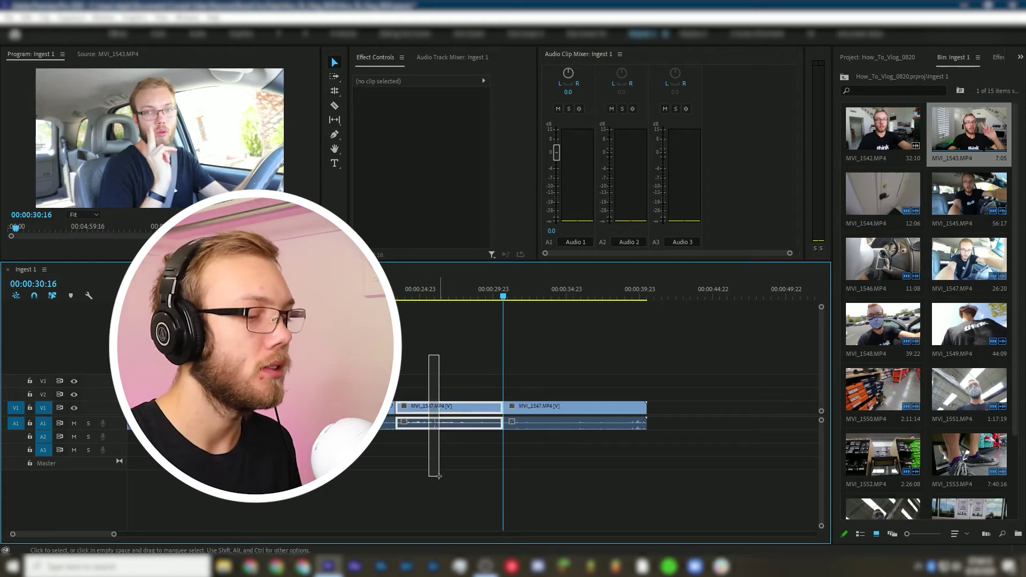
drag(438, 476, 439, 477)
key(Delete)
Cut MVI_1547 at 00:00:32:01 and 00:00:38:01 and delete the footage after 00:00:38:01
scroll(508, 406, up, 3)
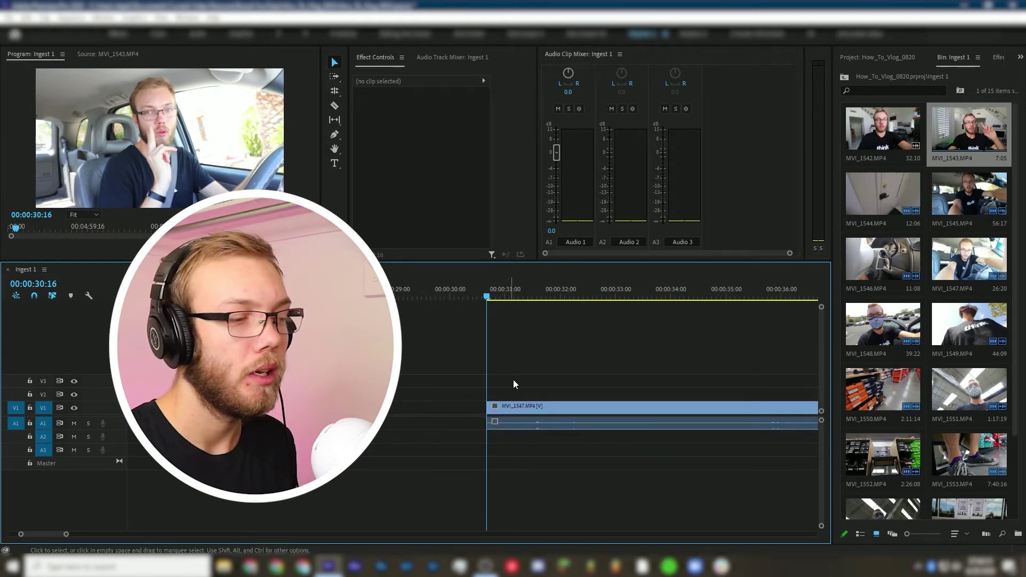
click(567, 294)
drag(566, 294, 566, 294)
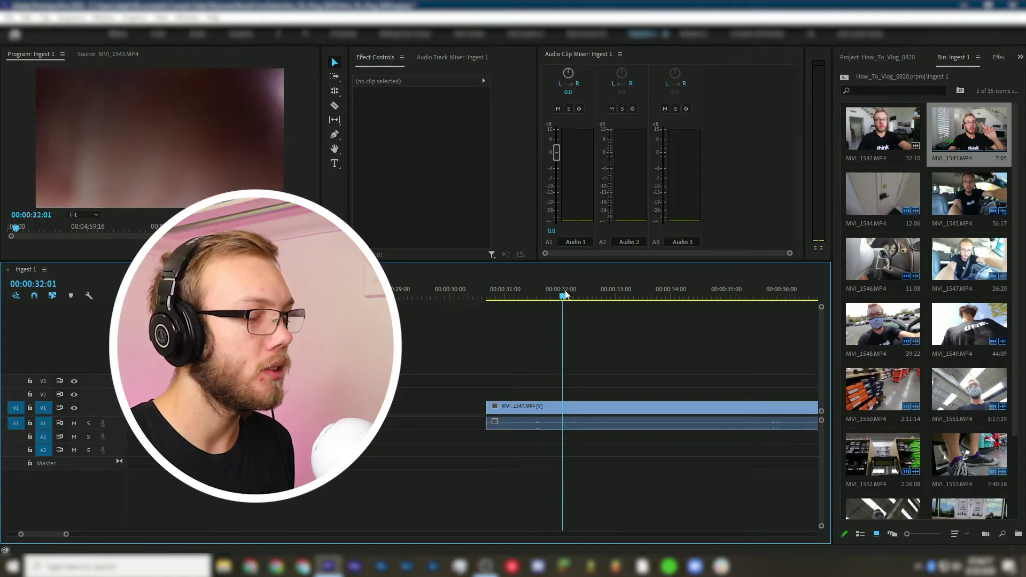
scroll(579, 337, down, 4)
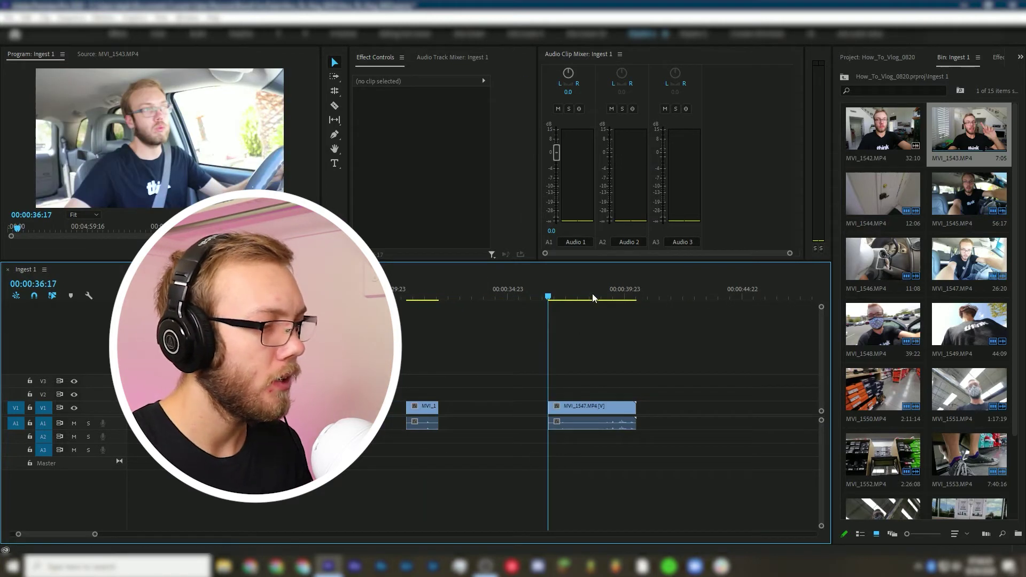
click(572, 295)
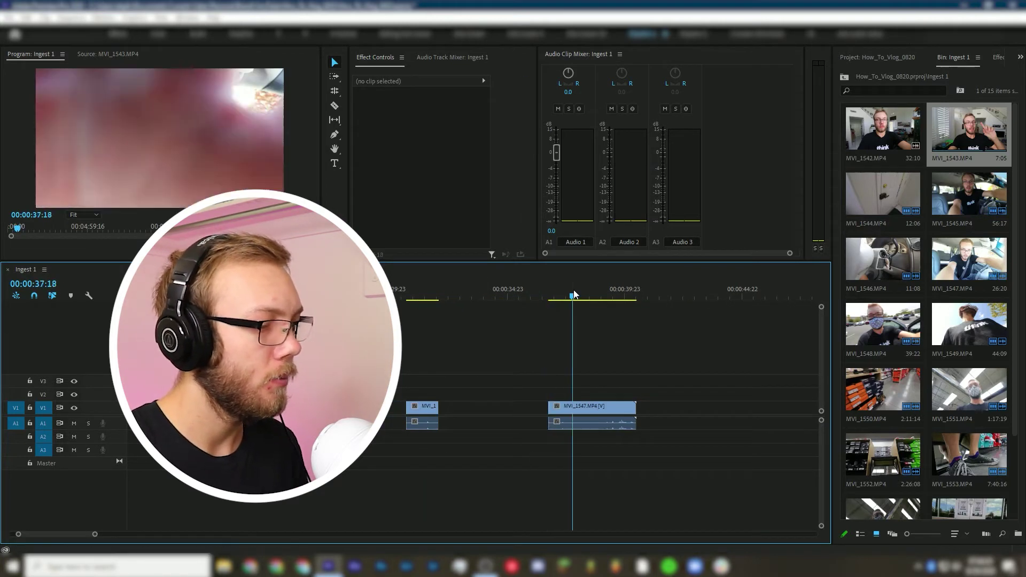
drag(577, 293, 582, 291)
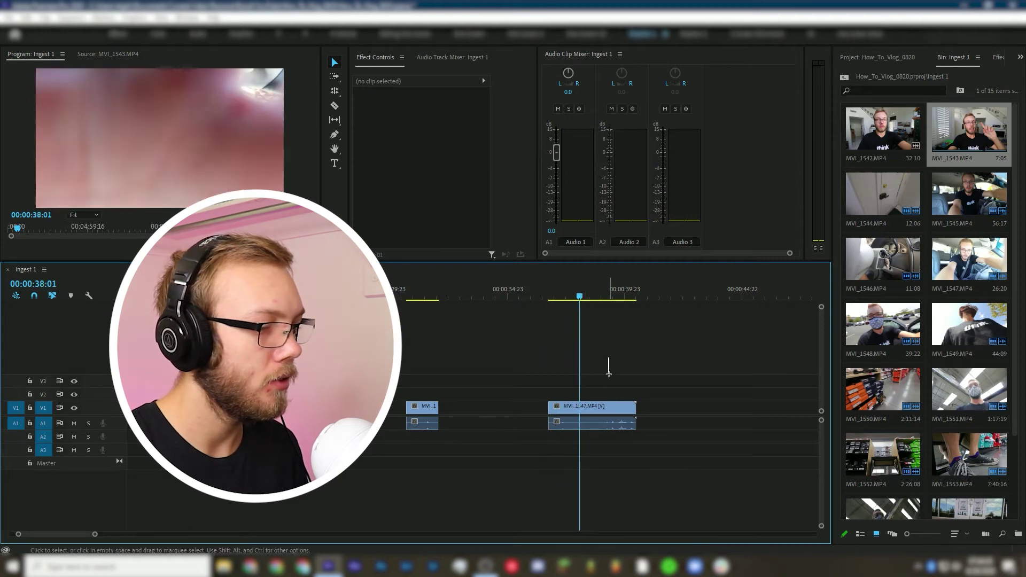
drag(600, 445, 600, 446)
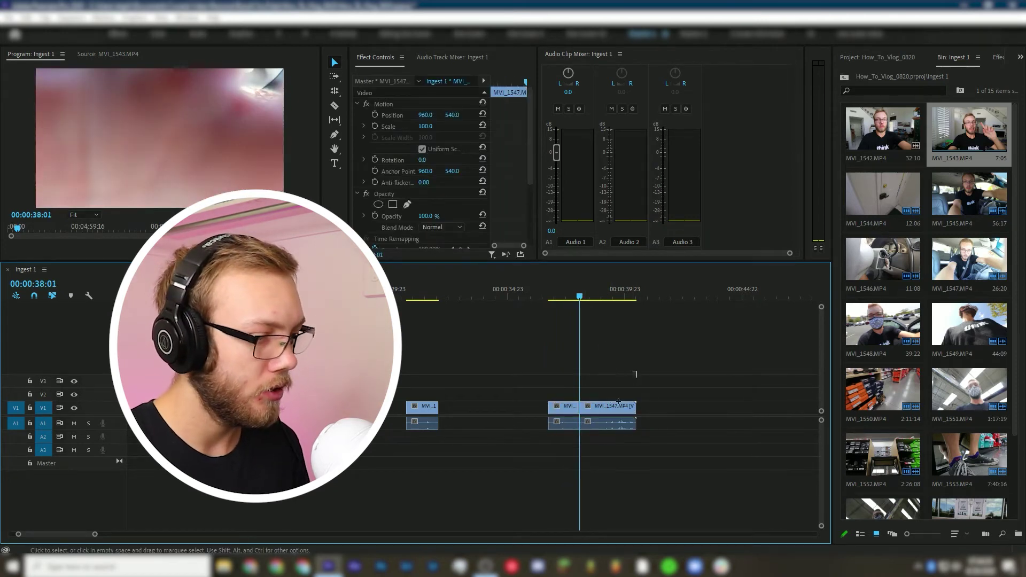
key(Delete)
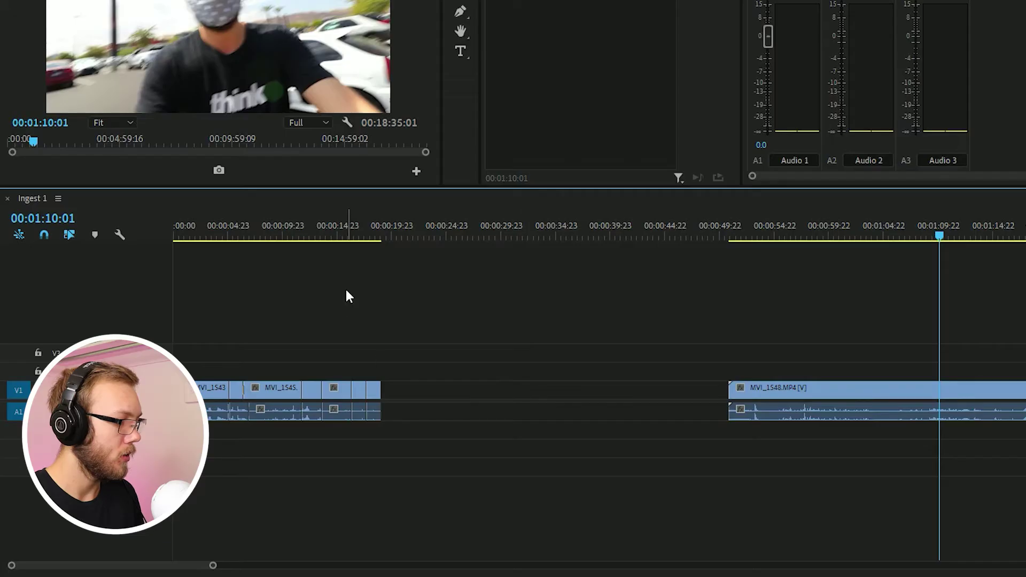
key(Home)
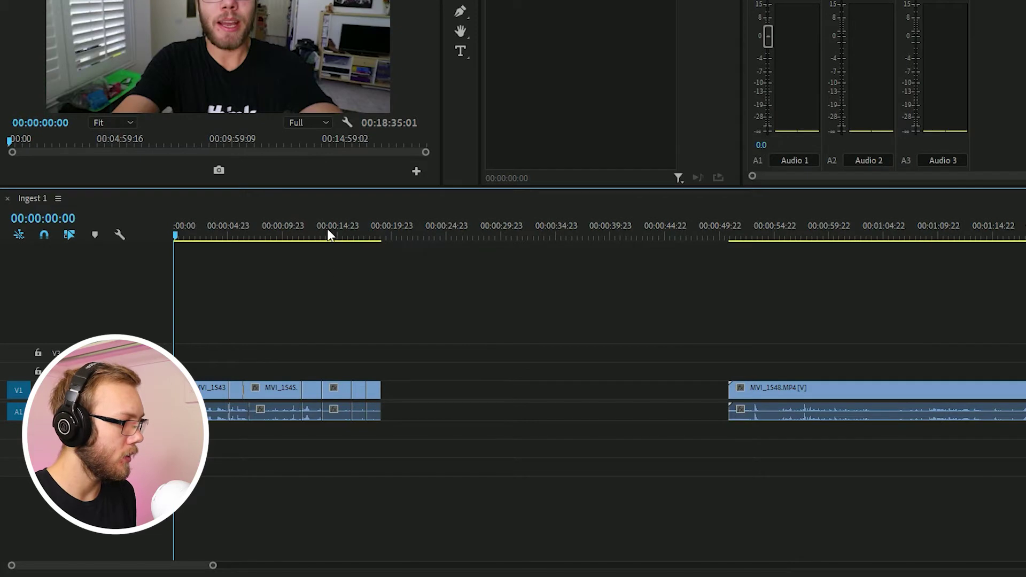
drag(328, 232, 396, 236)
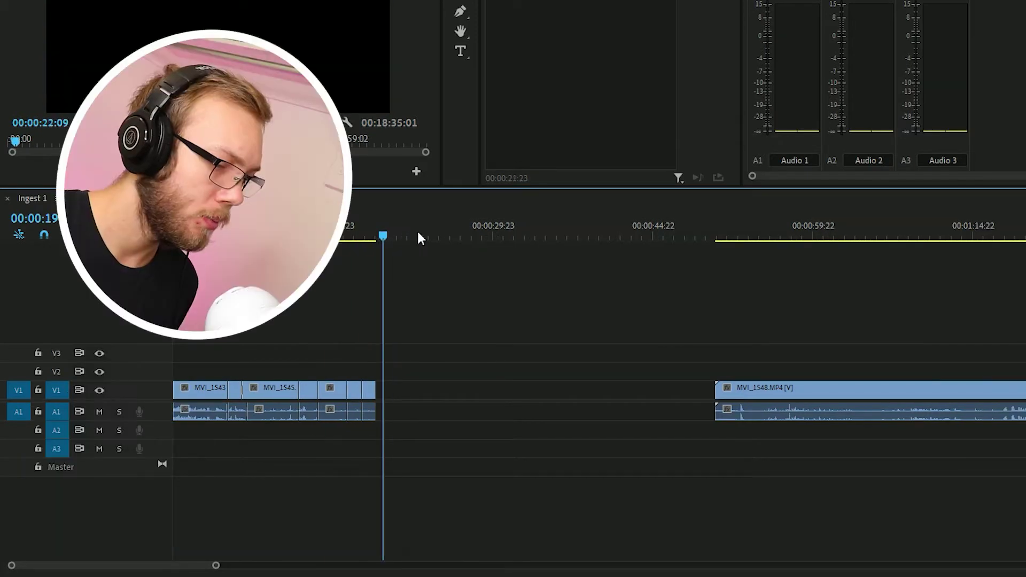
drag(634, 262, 369, 239)
click(733, 238)
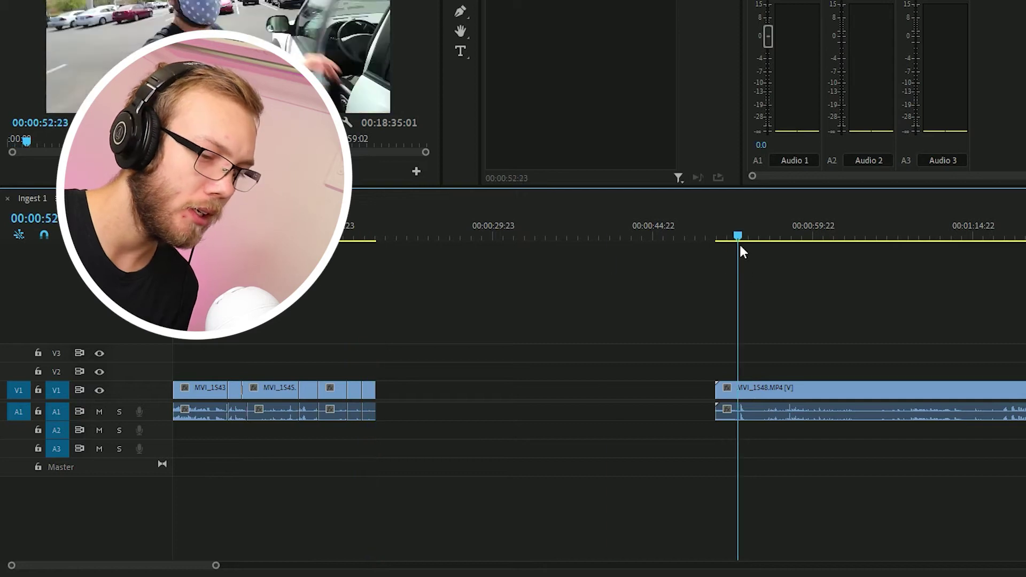
click(763, 235)
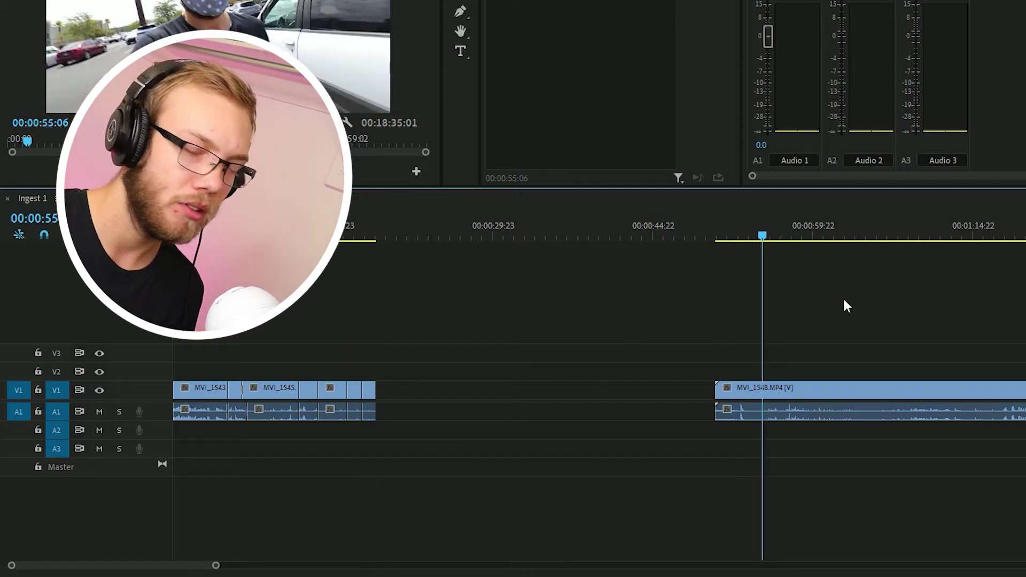
click(593, 225)
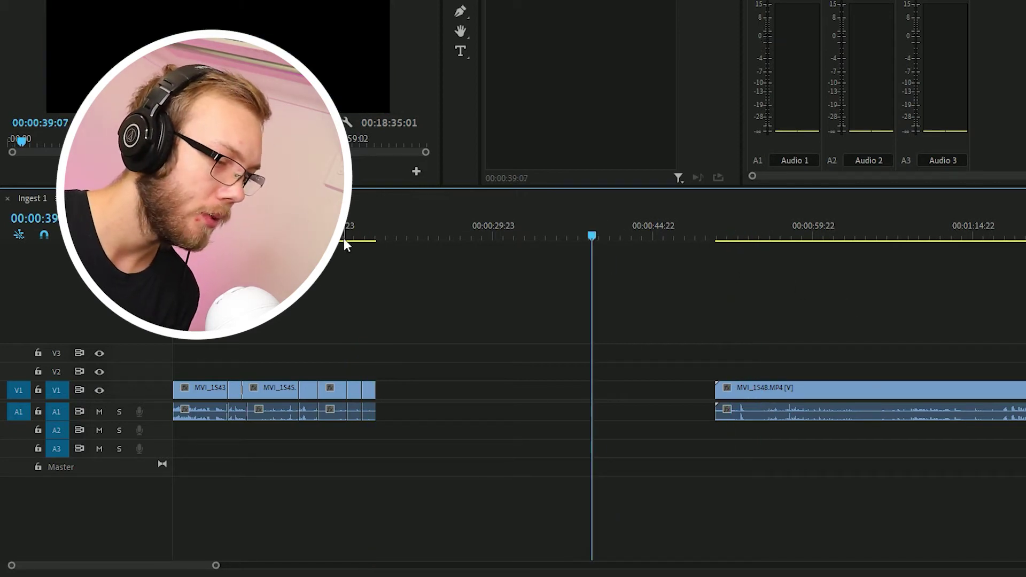
click(459, 227)
click(664, 225)
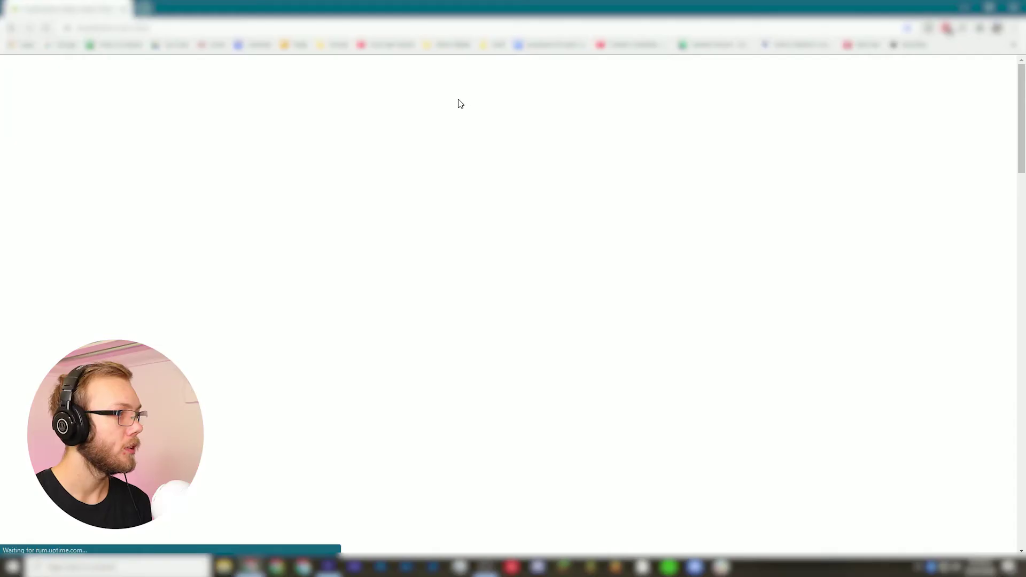
mouse_move(451, 187)
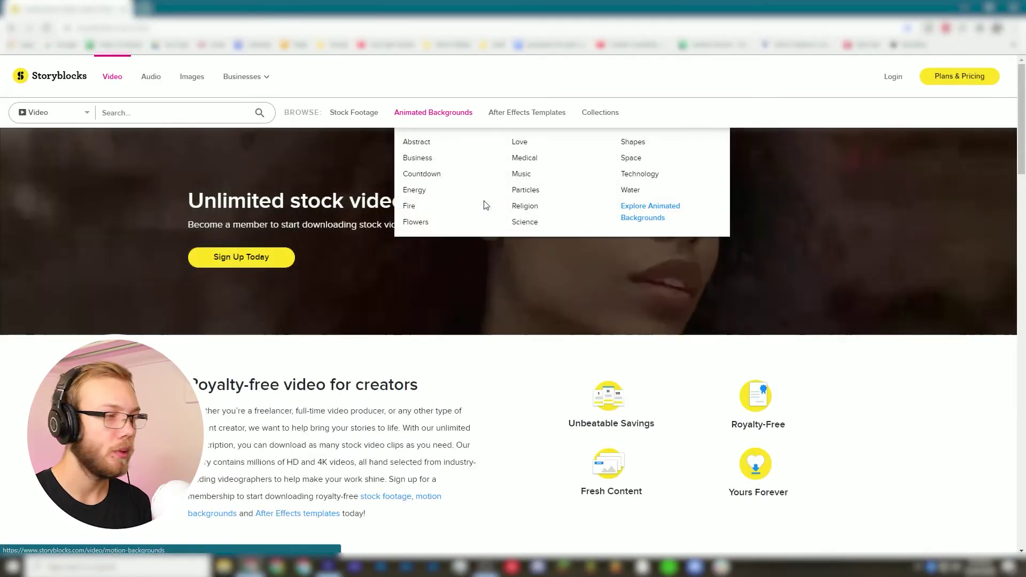
Search the Storyblocks stock library for 'street' footage
click(192, 114)
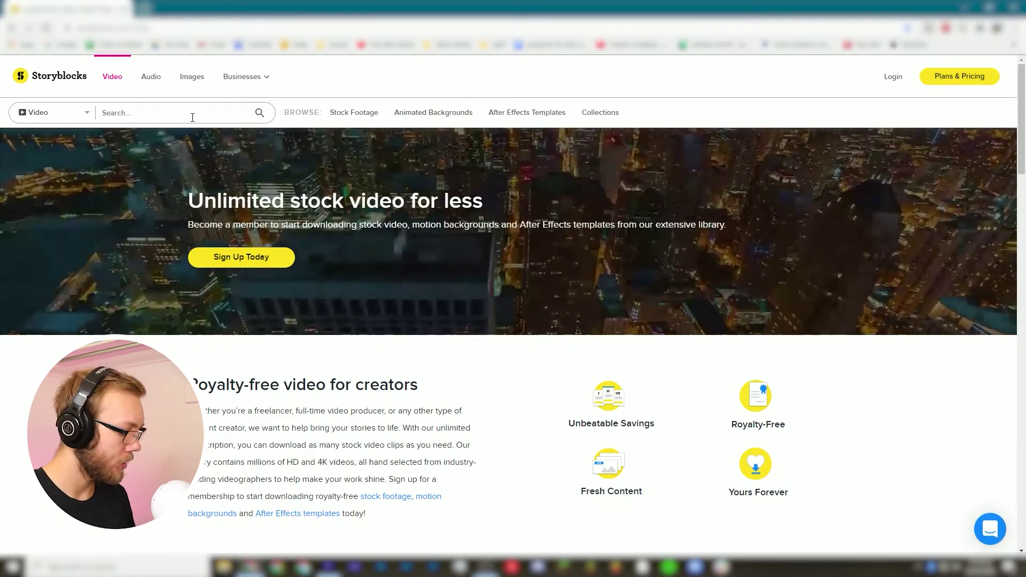
text(street)
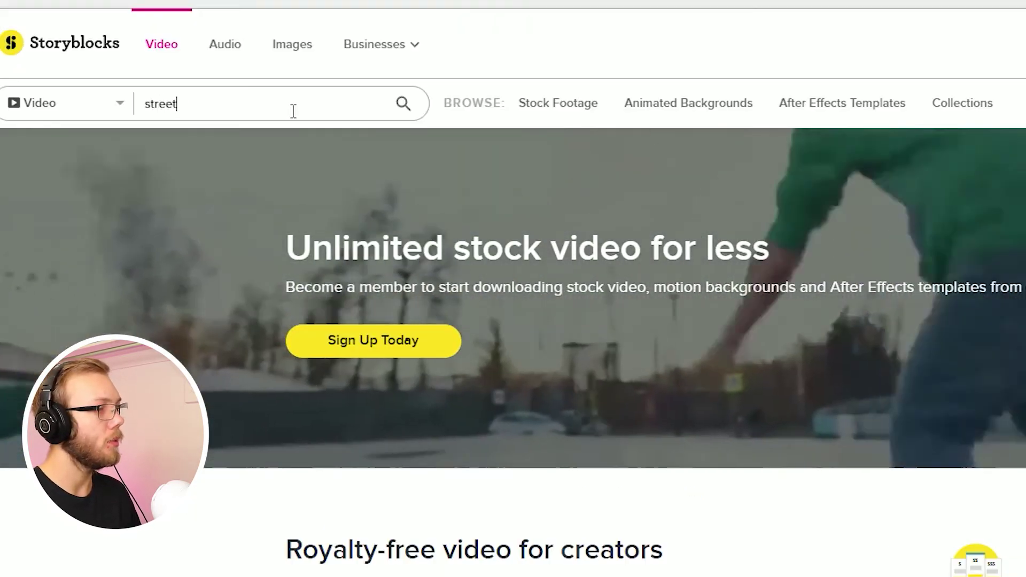
key(Return)
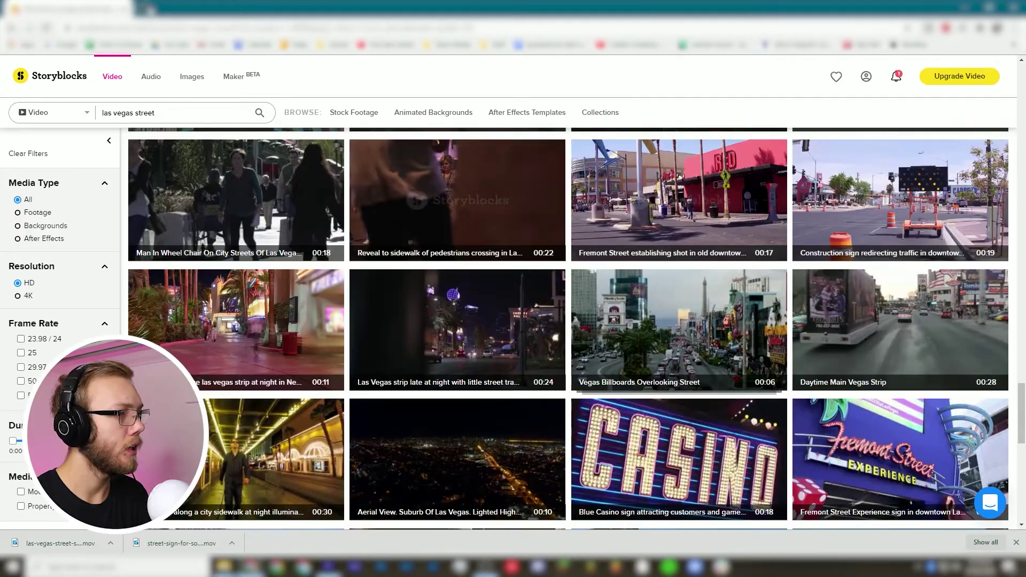
key(ctrl+t)
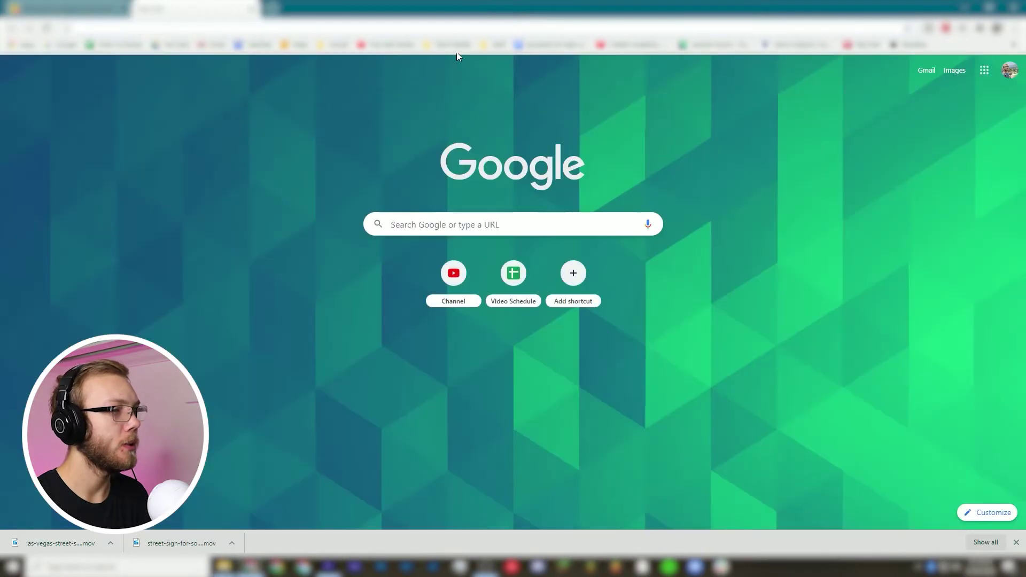
Preview tracks in Epidemic Sound's Vlog Music w/ Ideas playlist and save 'I Know It Hurts' as WAV
click(451, 45)
click(461, 60)
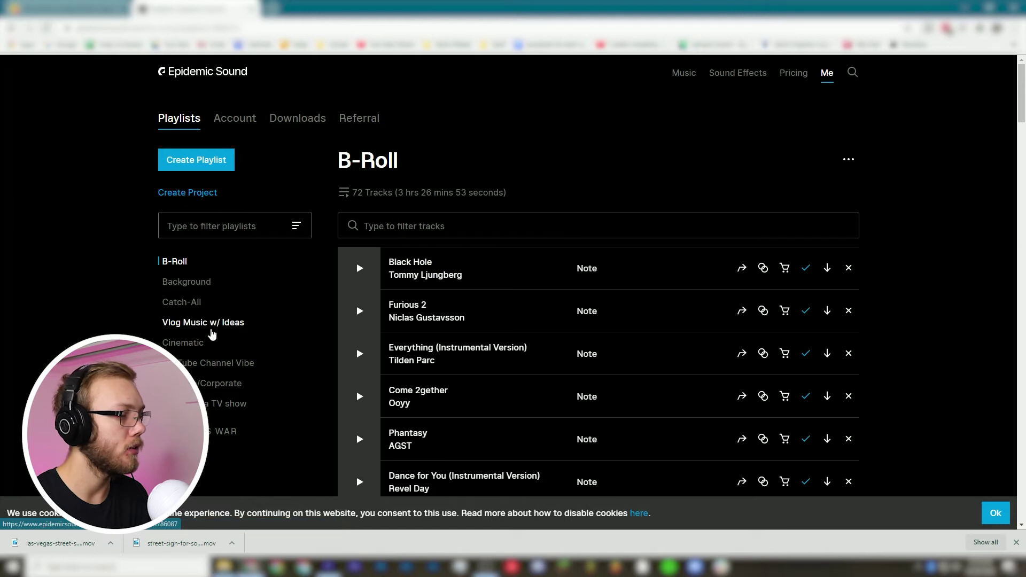
click(212, 327)
click(359, 268)
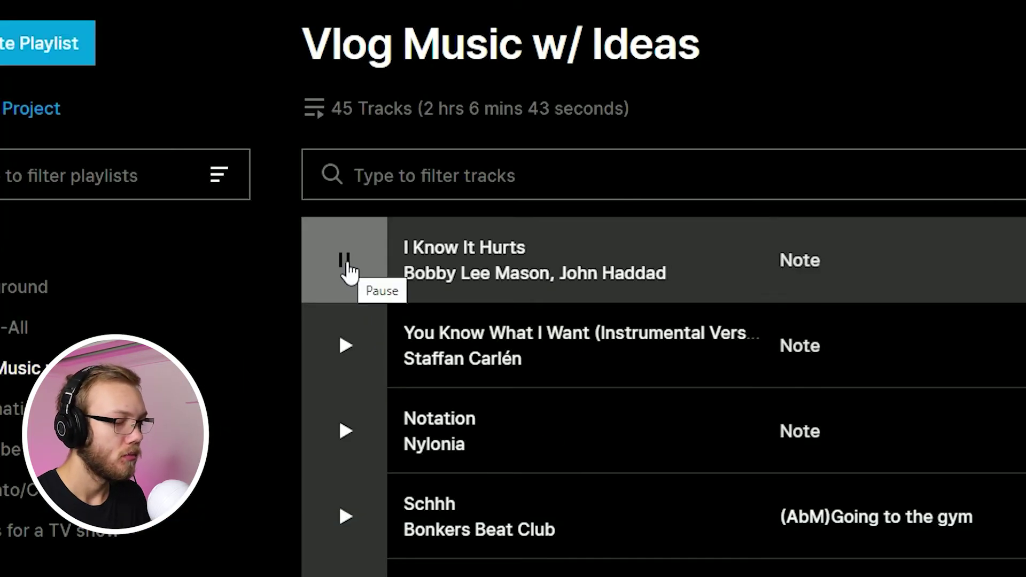
click(365, 363)
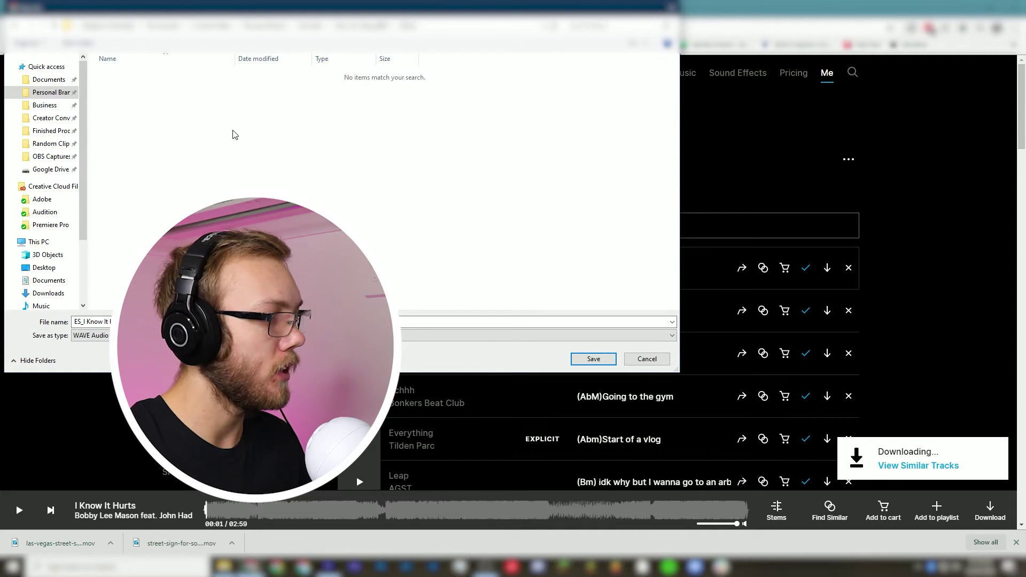
click(594, 358)
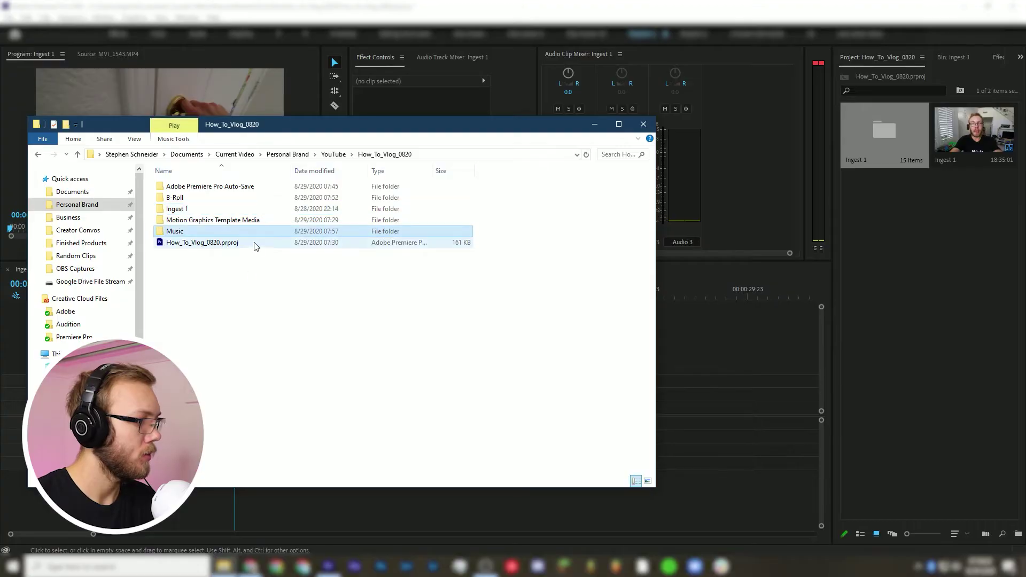
Import the Music folder from Explorer into the Project panel
drag(256, 234, 944, 259)
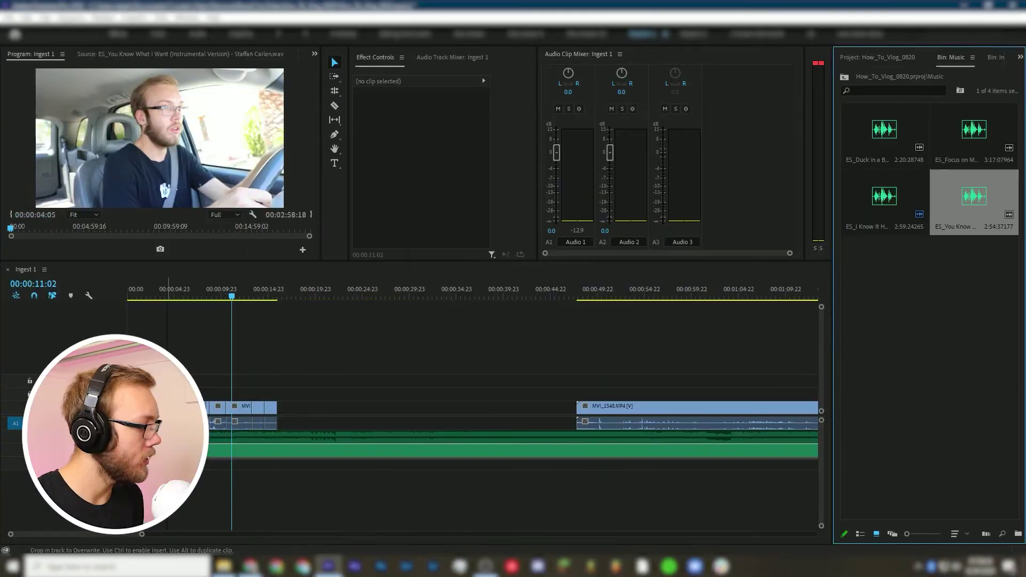
click(160, 289)
key(=)
key(=)
key(=)
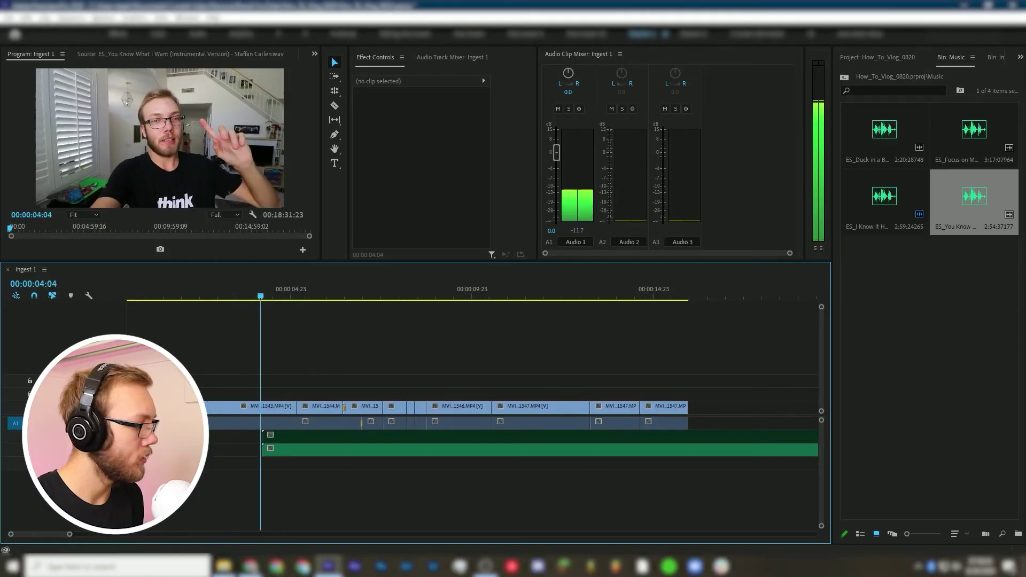
key(-)
key(-)
key(-)
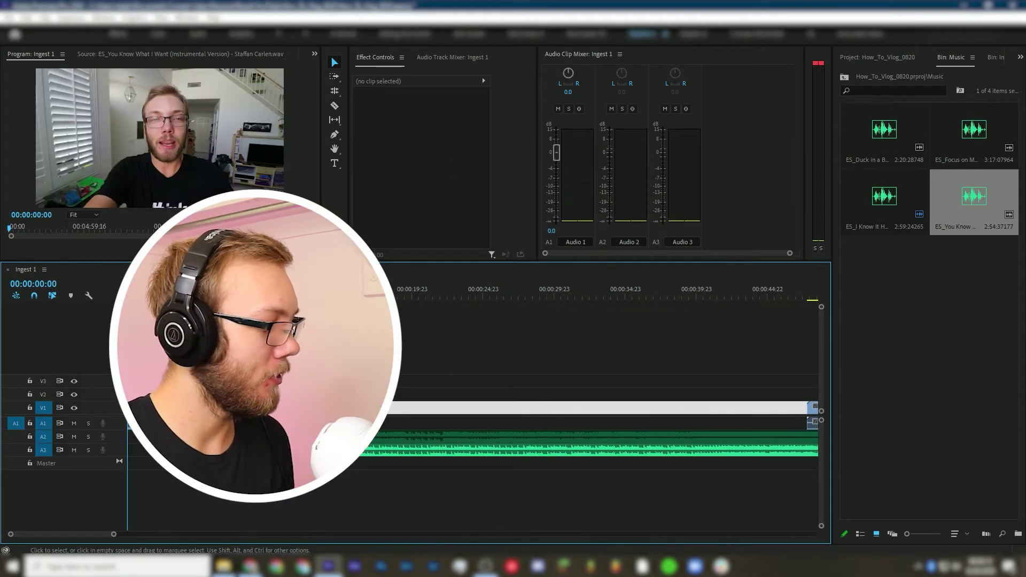
Play the Ingest 1 sequence from the start to hear the music under the vlog clips
key(-)
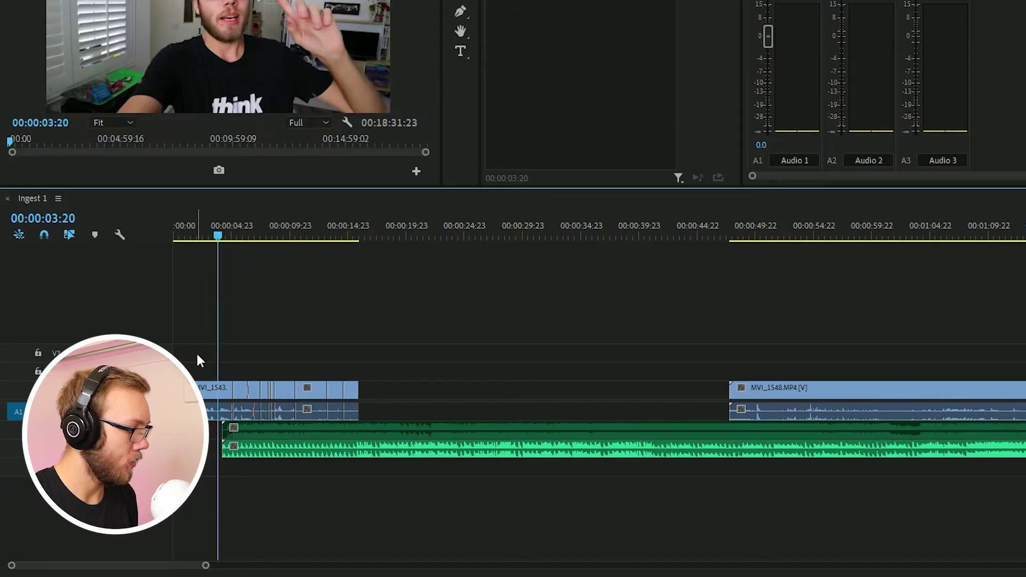
key(=)
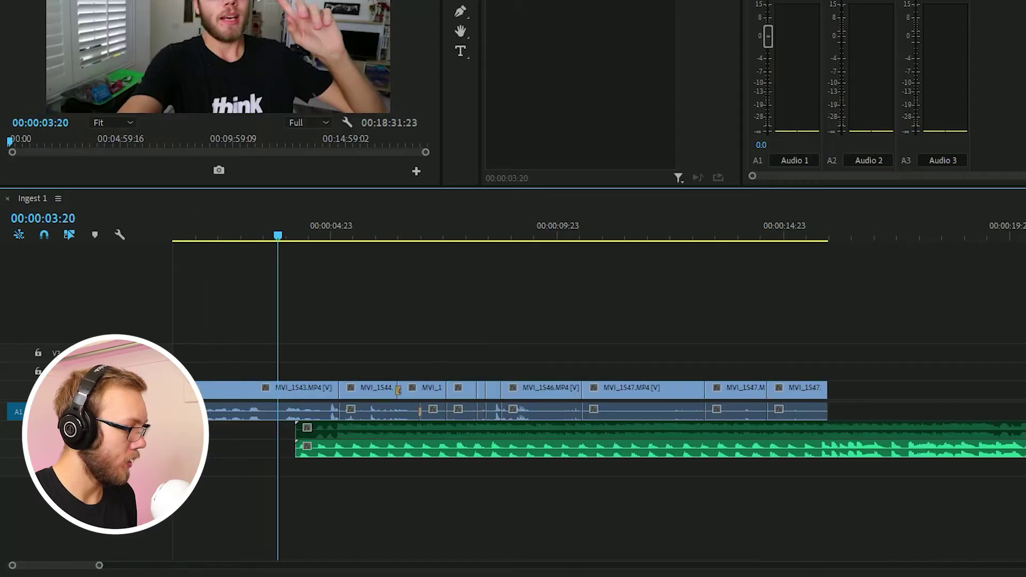
key(=)
key(Home)
key(space)
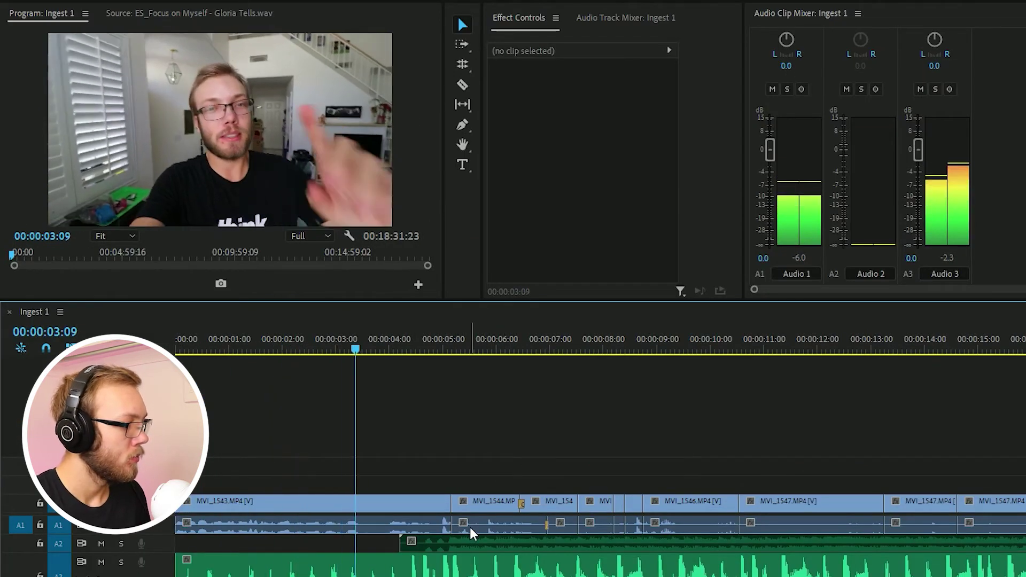
key(=)
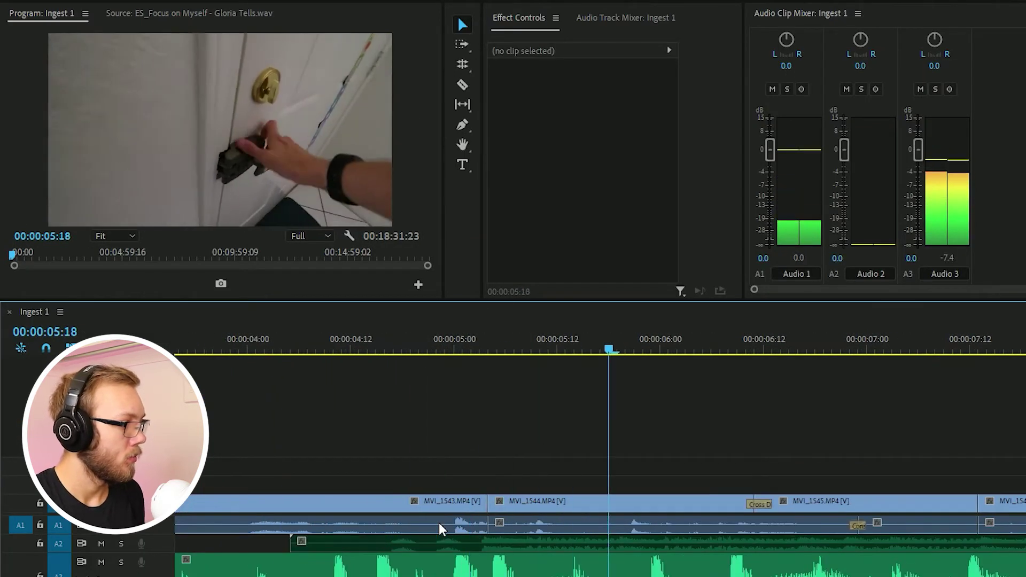
key(minus)
key(minus)
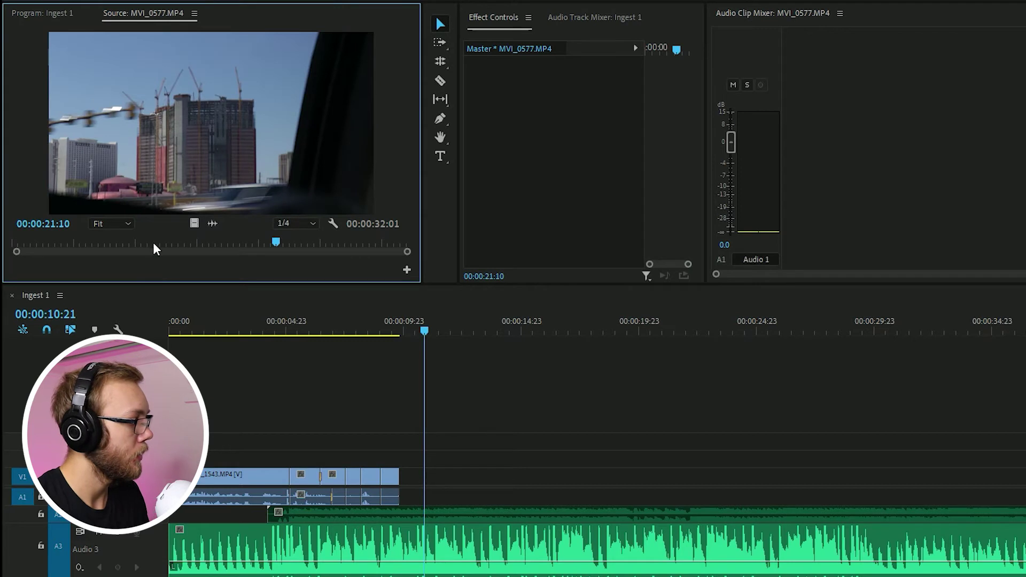
Toggle the track lock on the A3 music track so edits cannot shift it
drag(154, 245, 93, 241)
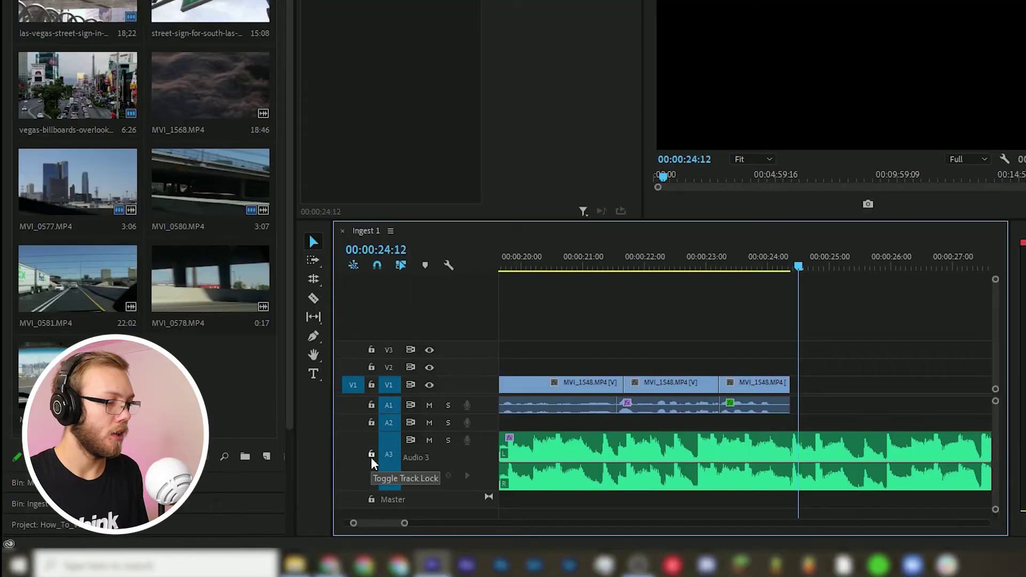
click(373, 456)
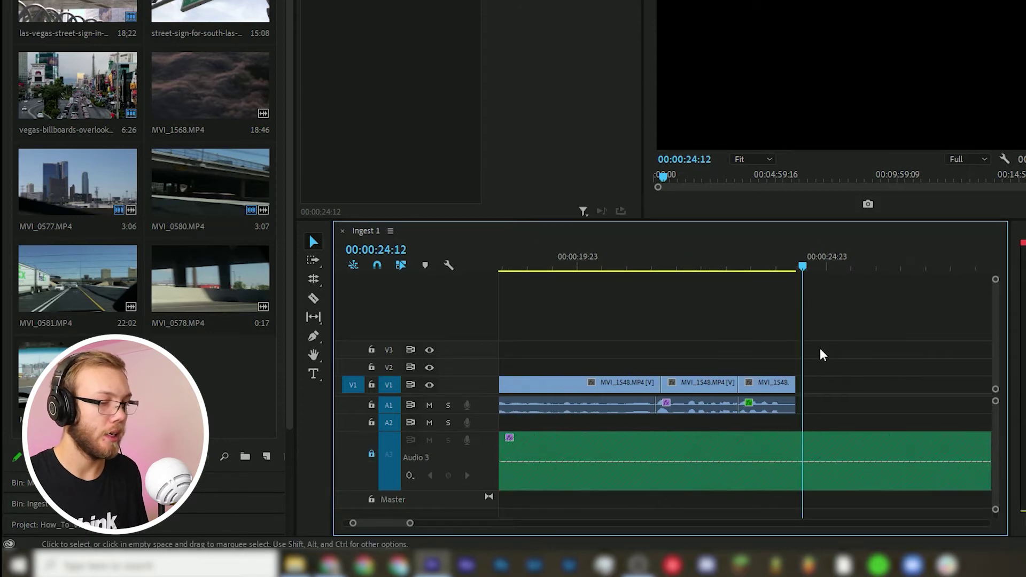
key(minus)
click(680, 267)
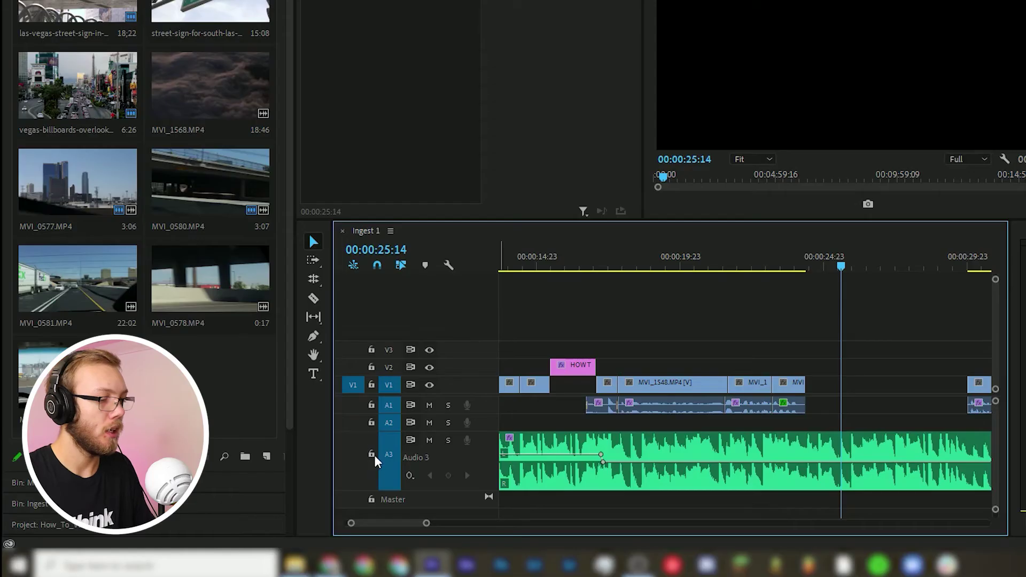
With A3 locked, ripple-remove the last clip, then undo the removal
click(372, 455)
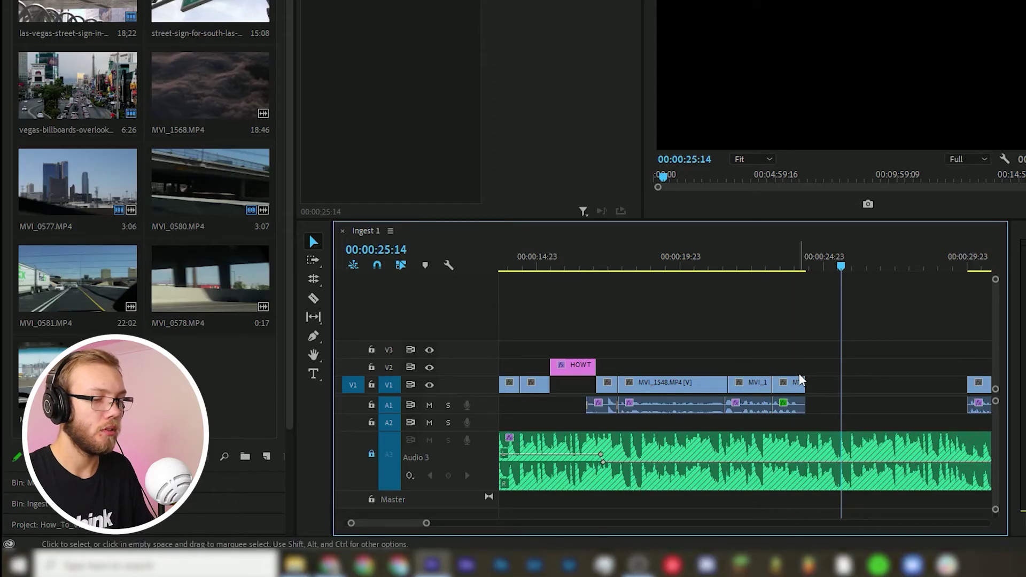
key(Up)
key(q)
key(ctrl+z)
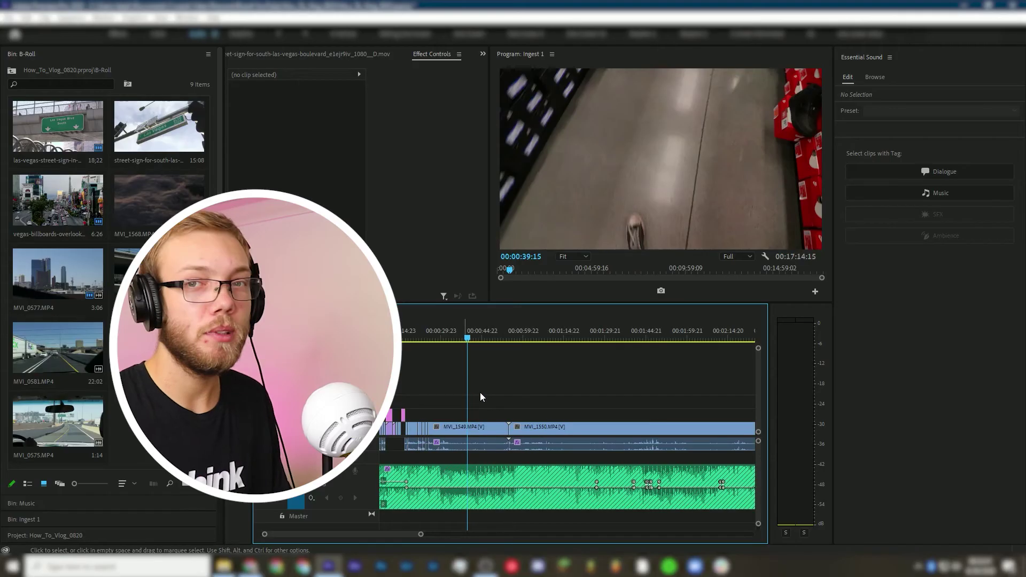
Zoom in and play the sequence from about 41 seconds to check the music
key(equal)
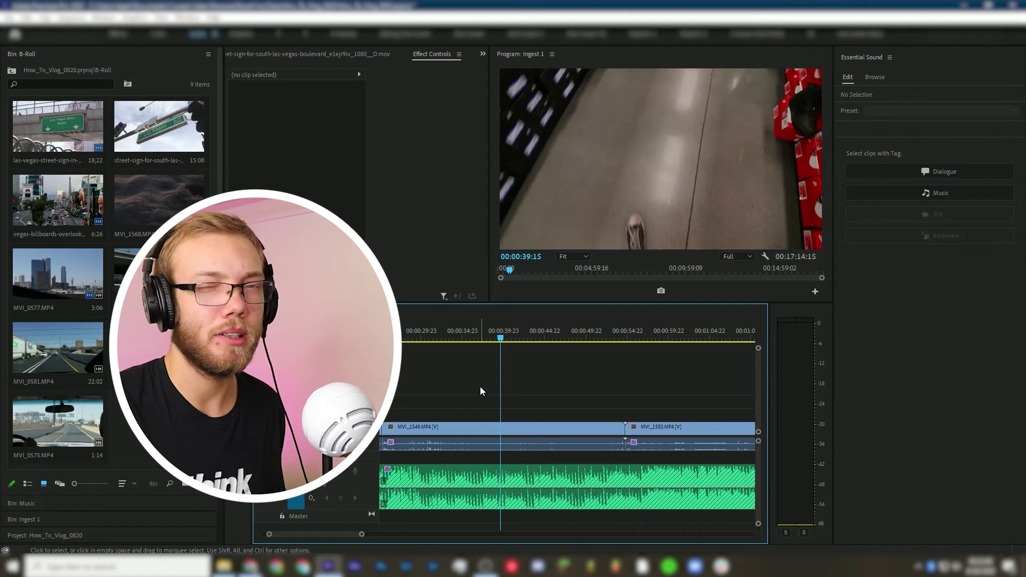
click(511, 338)
key(space)
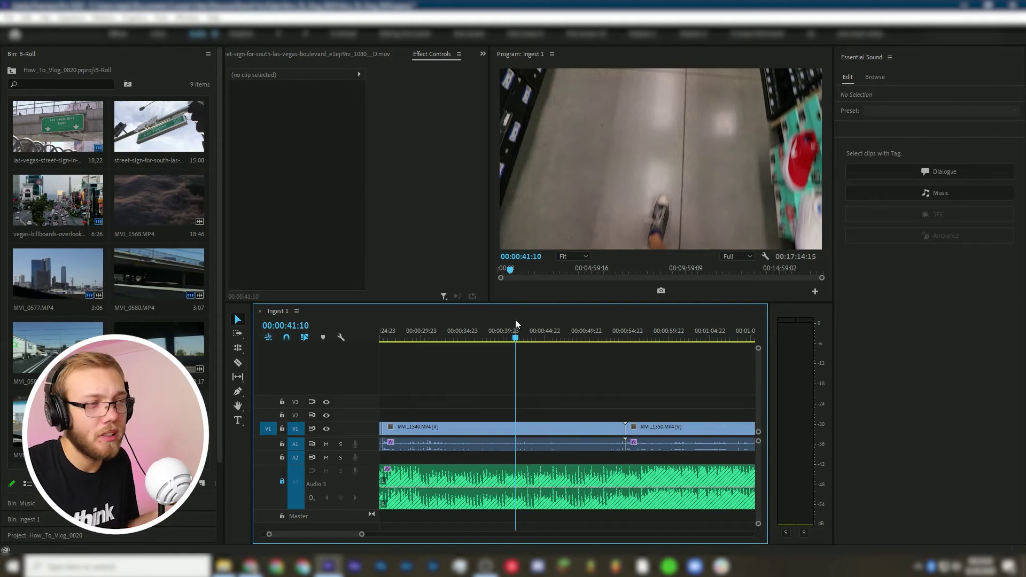
drag(511, 335, 534, 335)
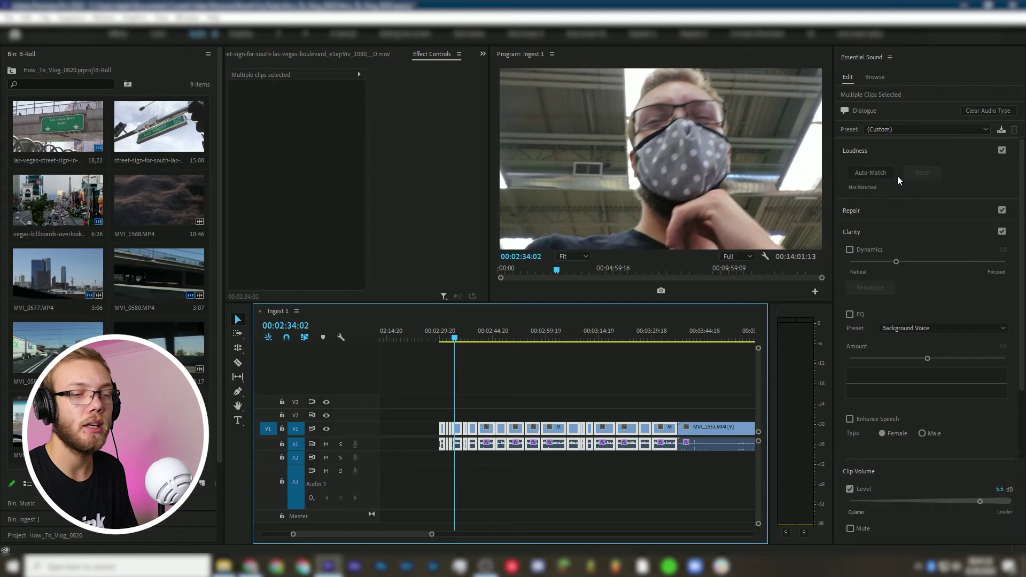
Turn on Reduce Noise for the dialogue clips at 3.8 and play back to check
click(877, 219)
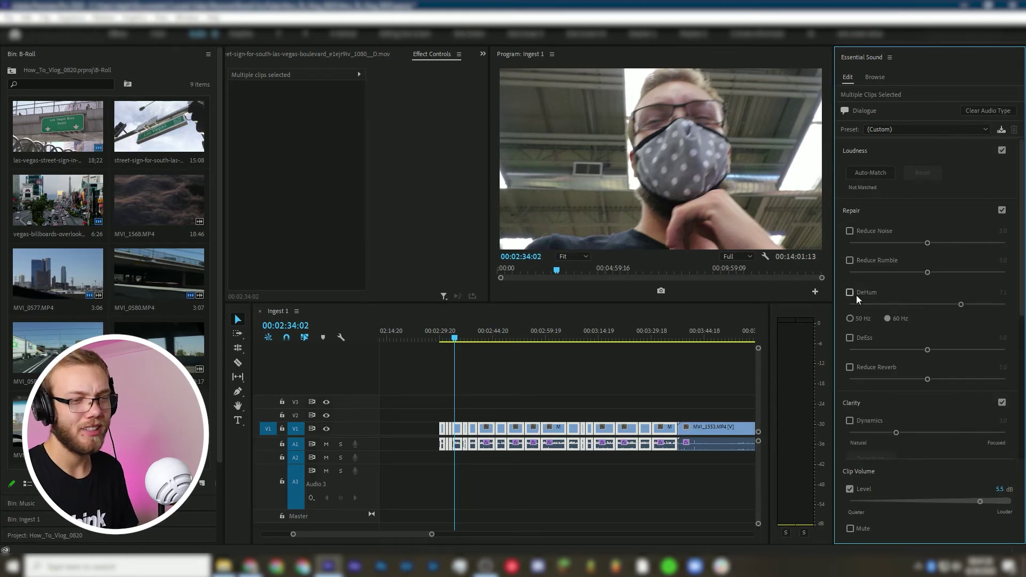
click(850, 231)
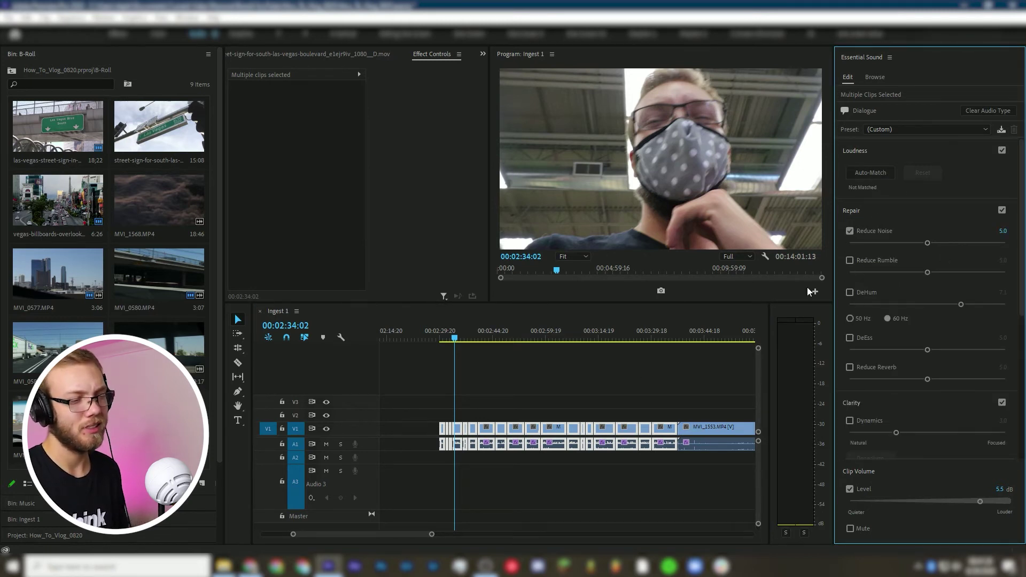
click(484, 338)
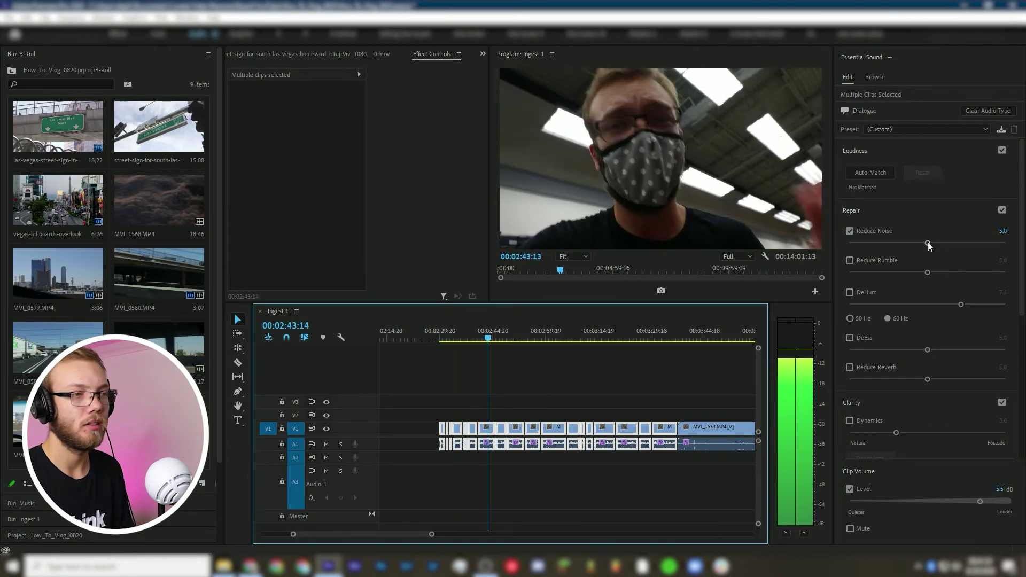
drag(927, 243, 909, 243)
click(619, 366)
drag(578, 329, 548, 337)
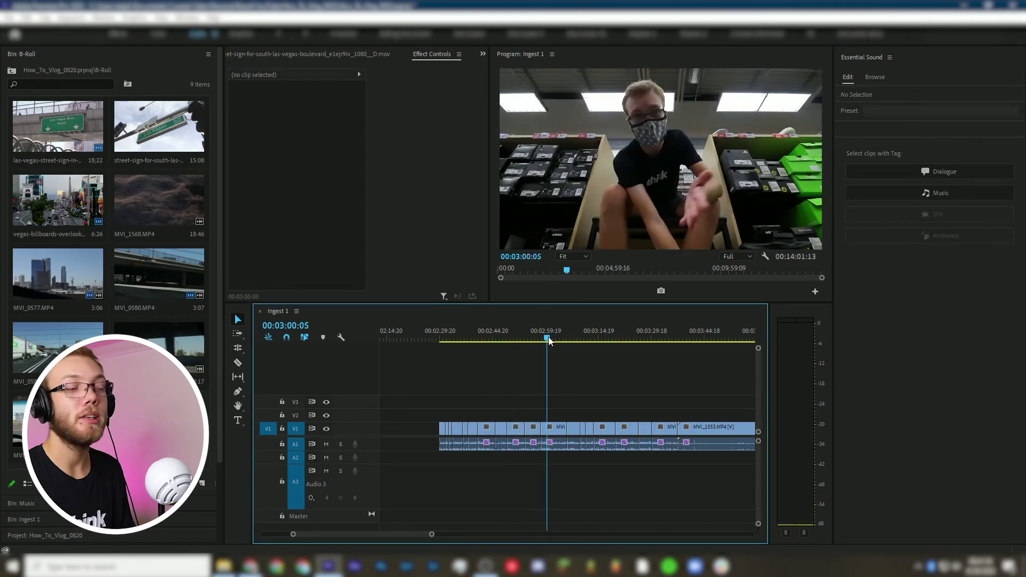
key(space)
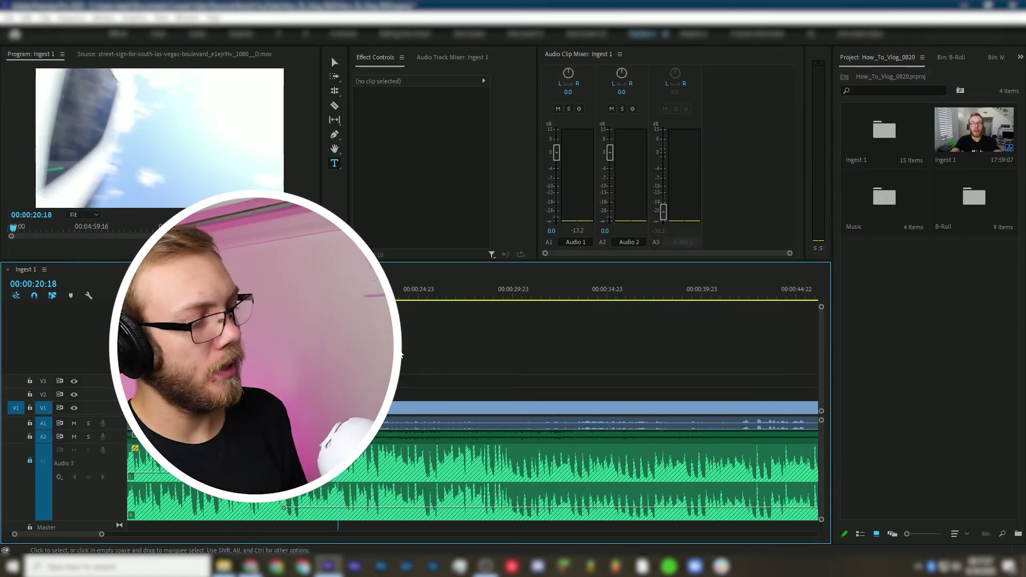
Save the How_To_Vlog_0820 project with Ctrl+S
key(ctrl+s)
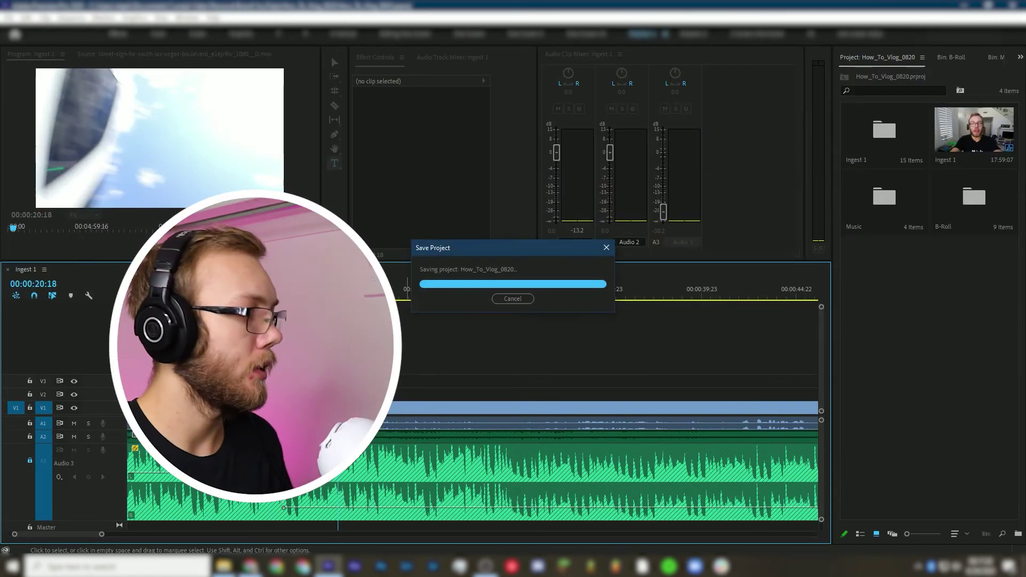